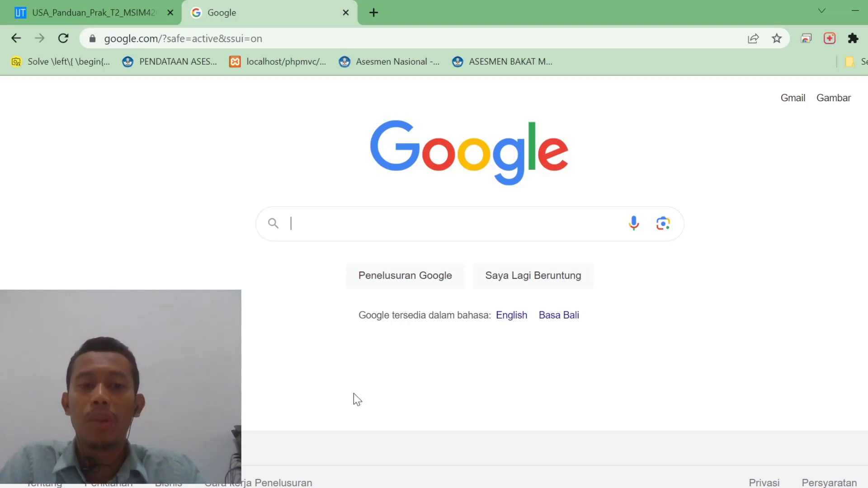
Open phpMyAdmin at localhost/phpmyadmin in the browser.
{"action": "left_click", "coordinate": [311, 40]}
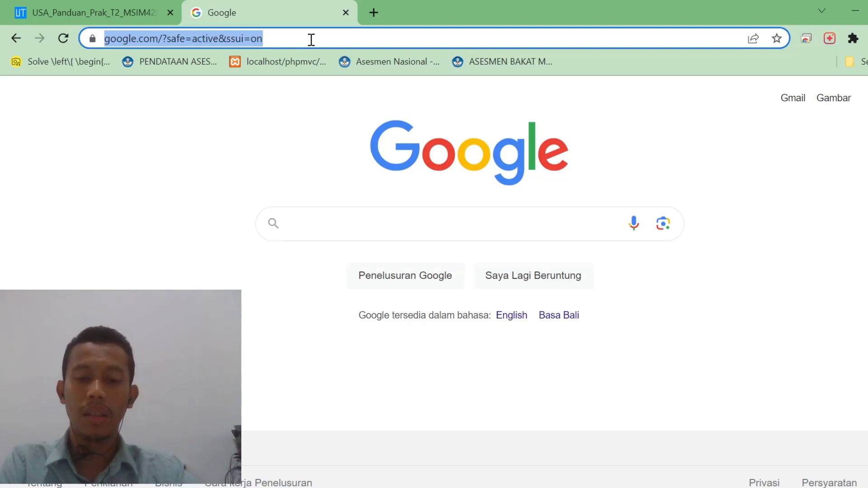
{"action": "type", "text": "localho"}
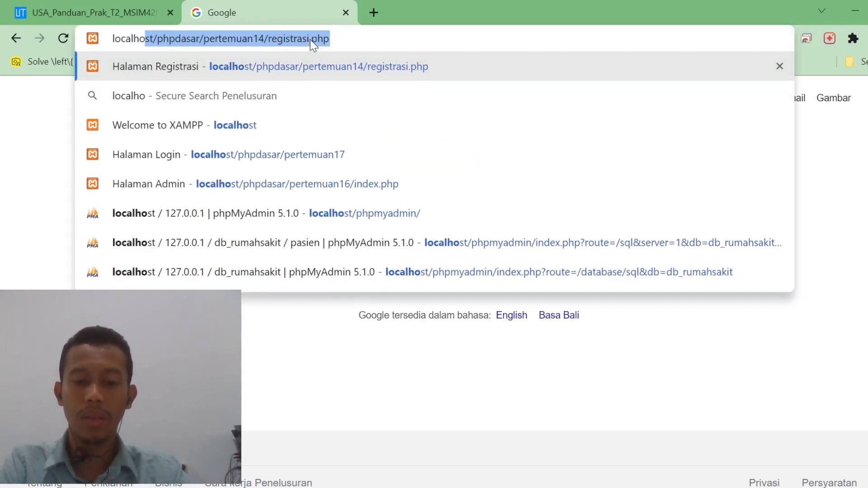
{"action": "type", "text": "st/"}
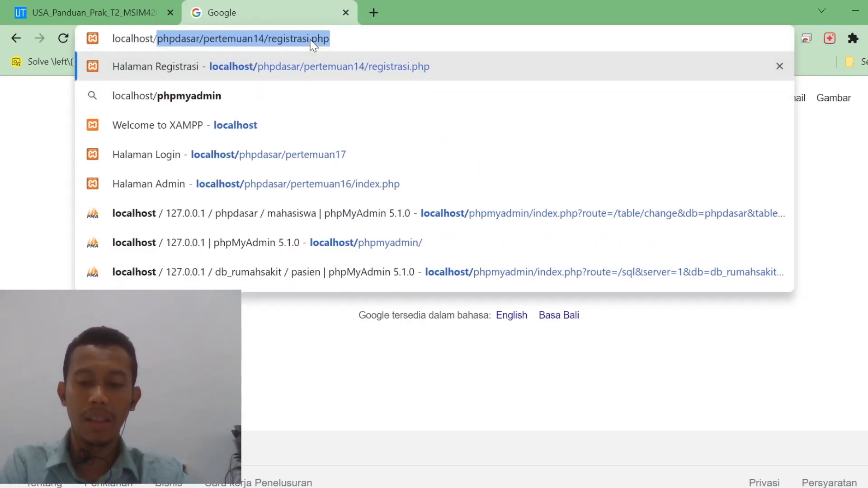
{"action": "type", "text": "phpm"}
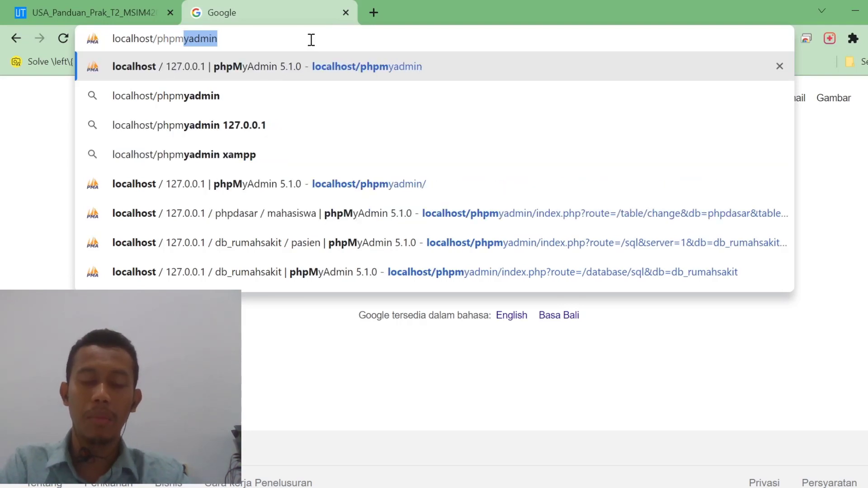
{"action": "key", "text": "Return"}
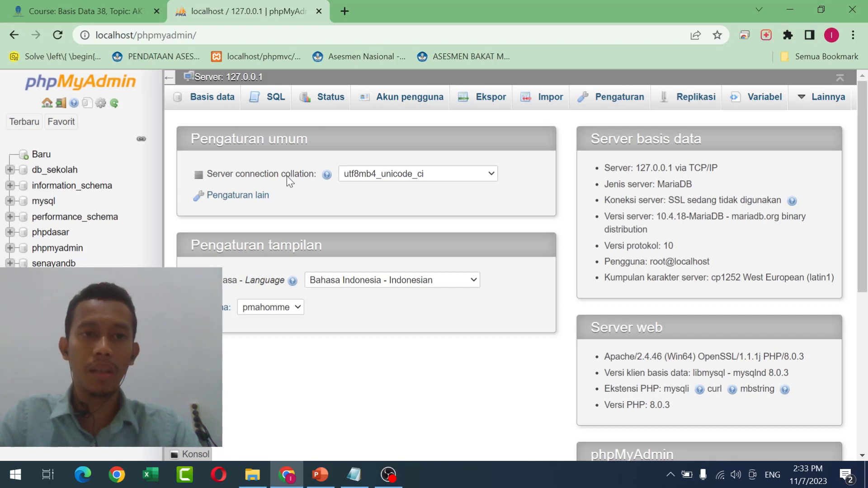
Create a new database named db_rumahsakit on the server.
{"action": "left_click", "coordinate": [209, 100]}
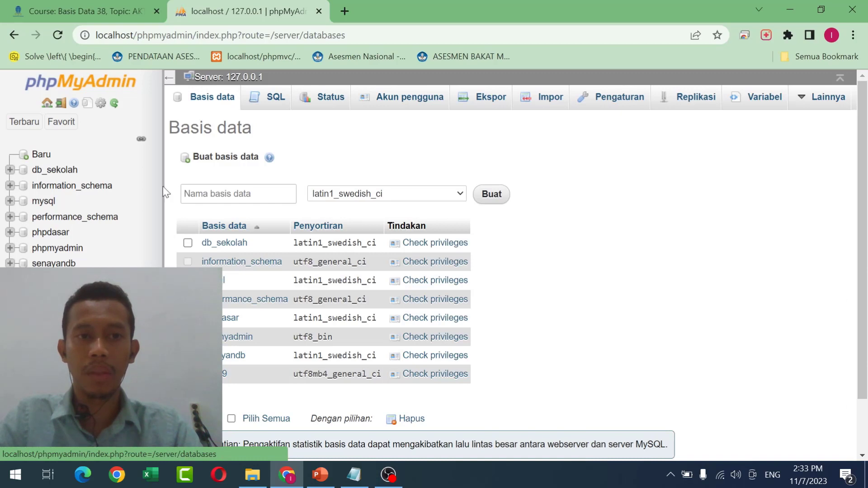
{"action": "left_click", "coordinate": [217, 198]}
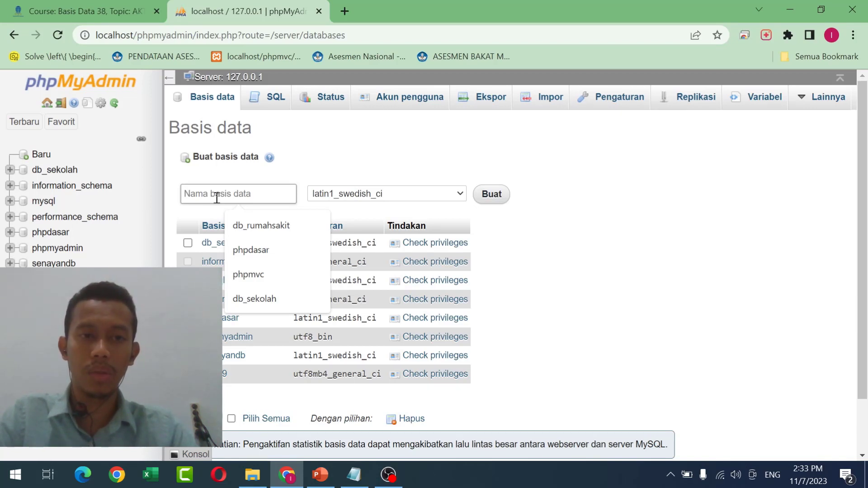
{"action": "left_click", "coordinate": [248, 229]}
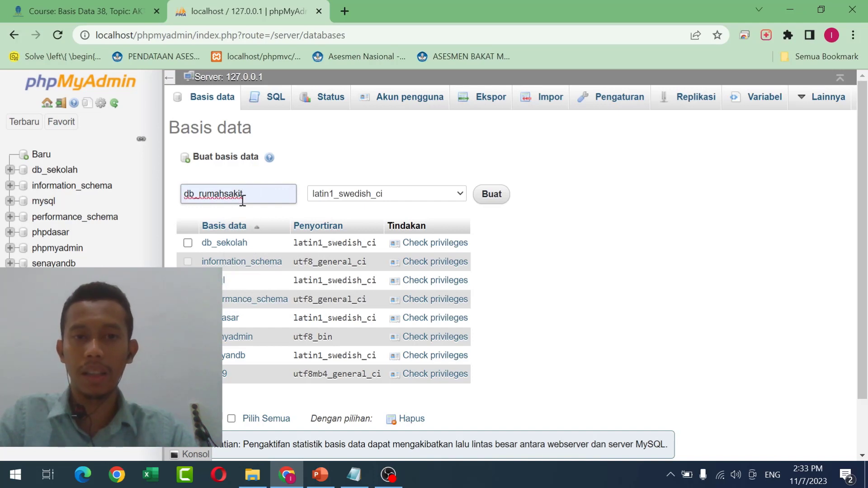
{"action": "left_click", "coordinate": [497, 199]}
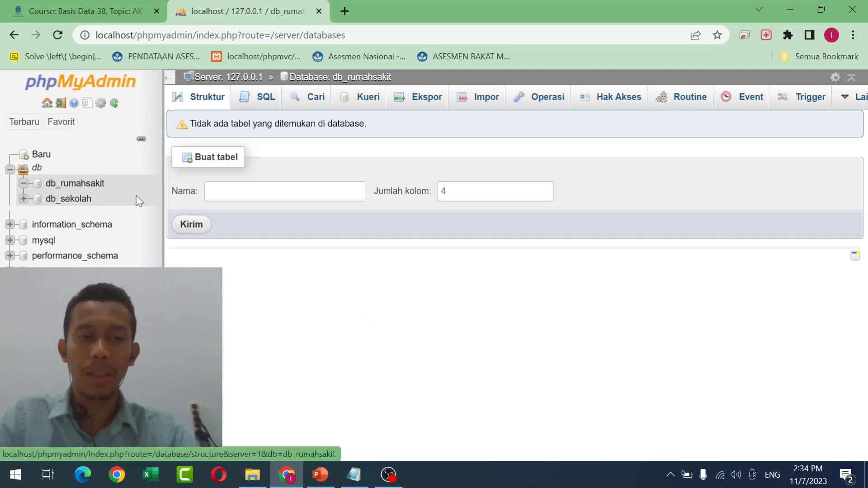
Create a table named administrator with 3 columns in the db_rumahsakit database.
{"action": "left_click", "coordinate": [273, 188]}
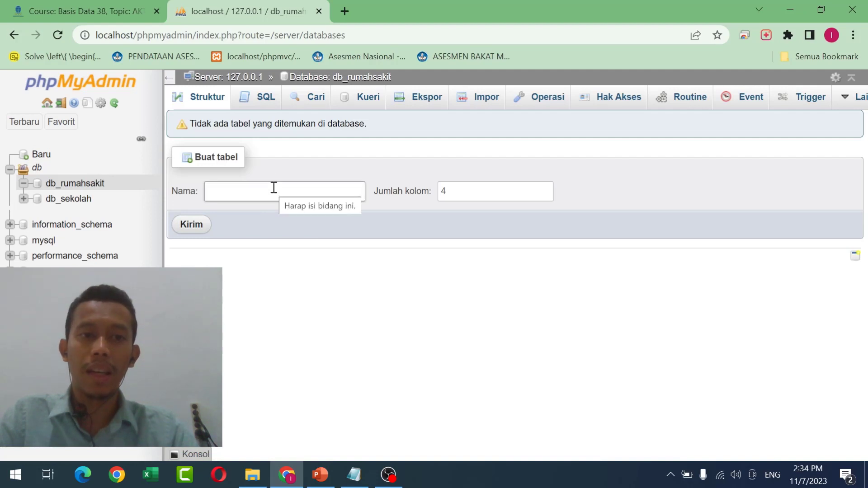
{"action": "left_click", "coordinate": [273, 188]}
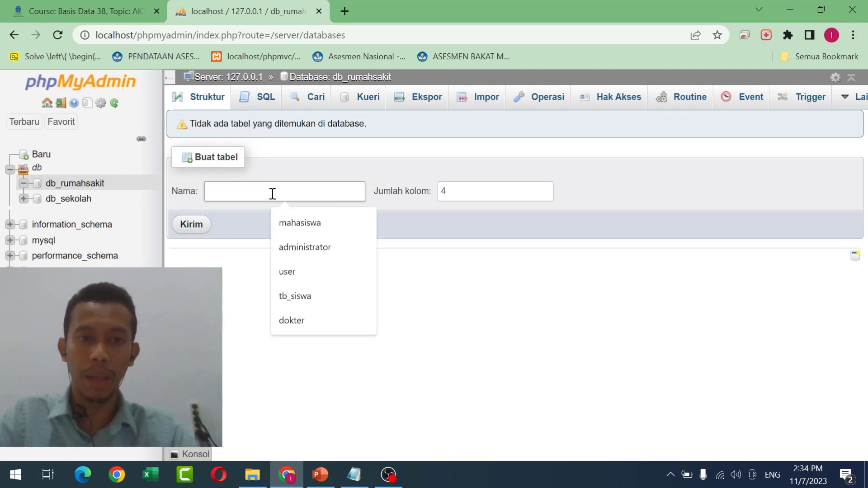
{"action": "left_click", "coordinate": [201, 308]}
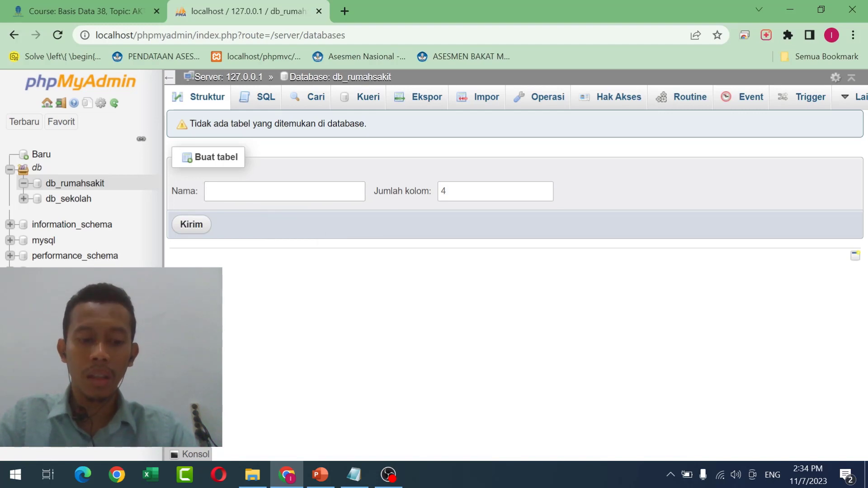
{"action": "left_click", "coordinate": [279, 191]}
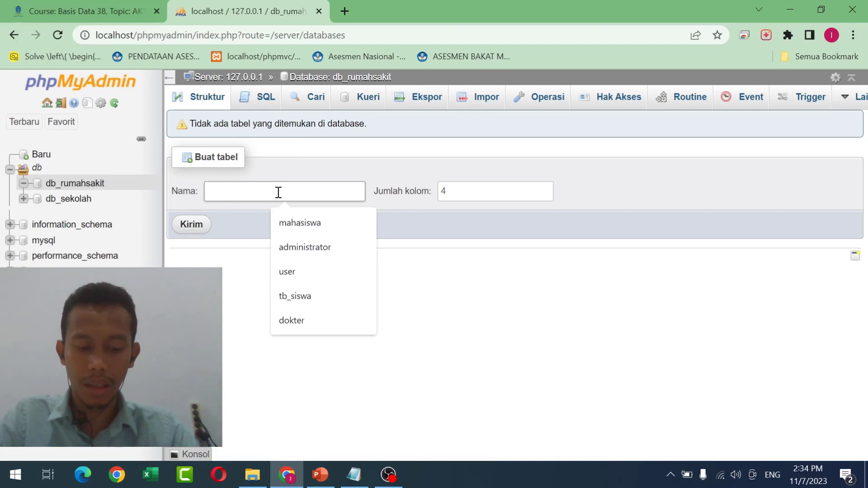
{"action": "left_click", "coordinate": [297, 252]}
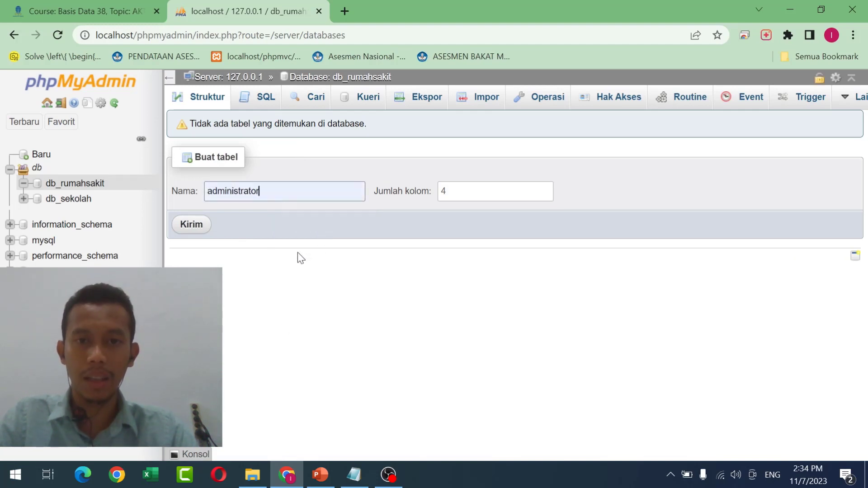
{"action": "key", "text": "Tab"}
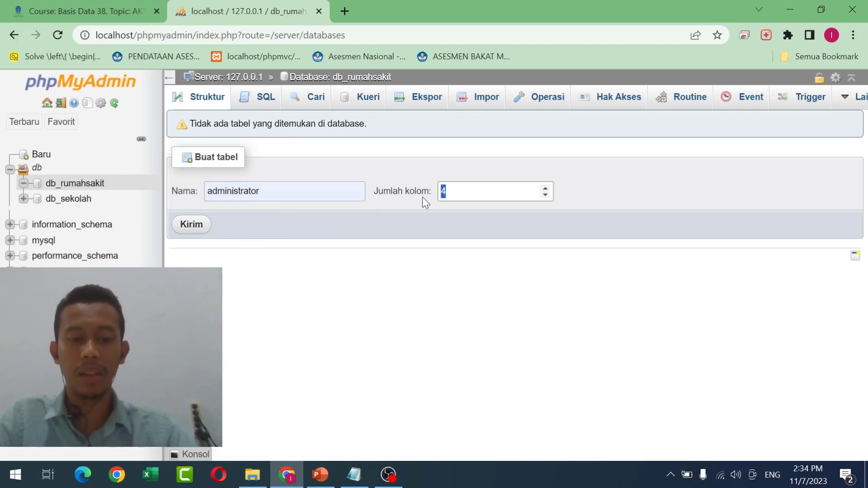
{"action": "type", "text": "3"}
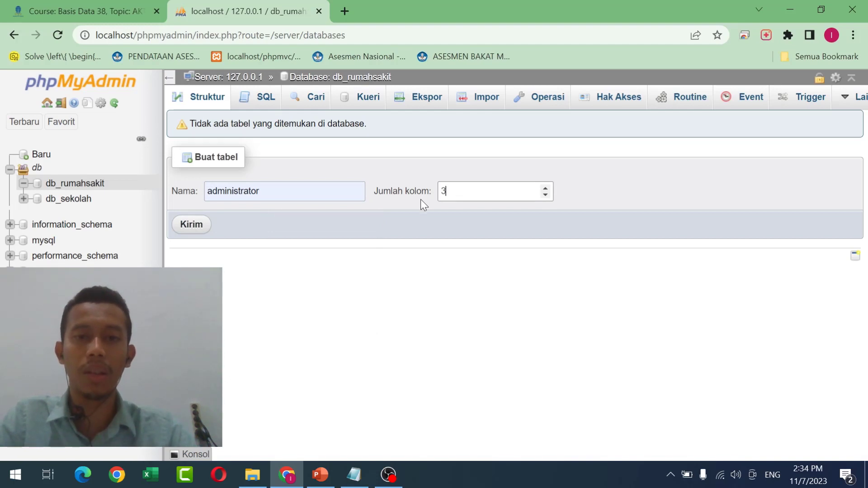
{"action": "left_click", "coordinate": [202, 231]}
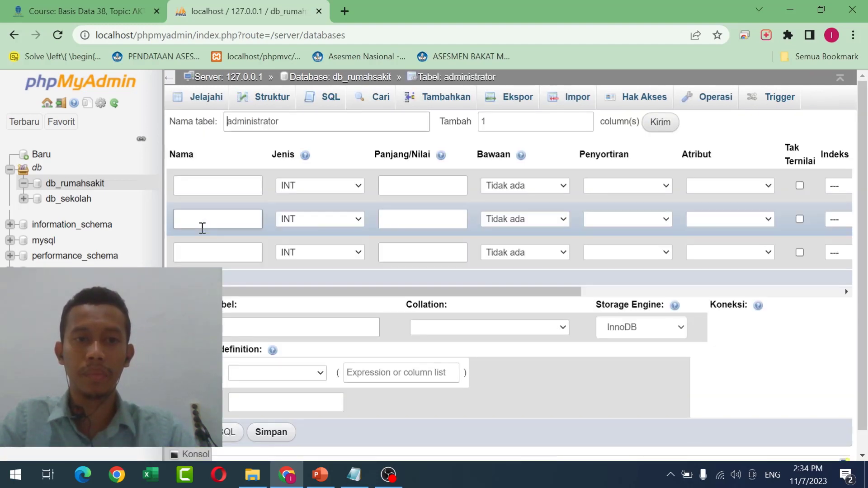
Define the first column as id_admin, INT with length 3, and make it an auto-increment primary key.
{"action": "left_click", "coordinate": [226, 186]}
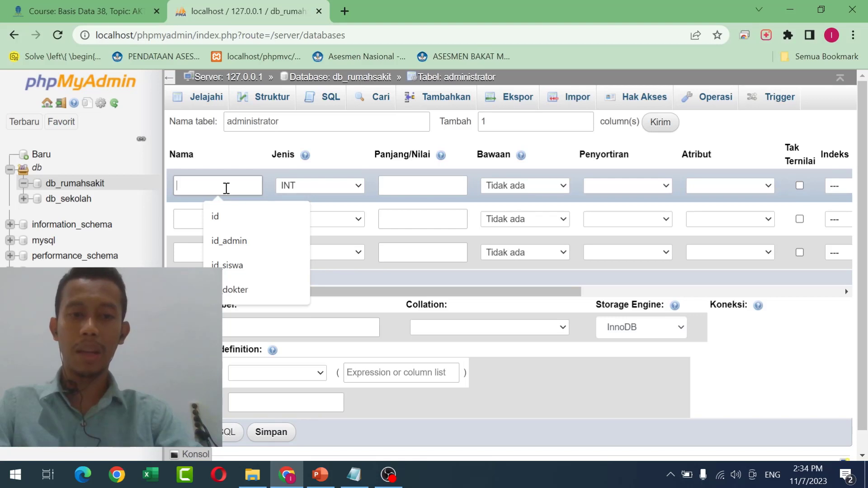
{"action": "left_click", "coordinate": [229, 240]}
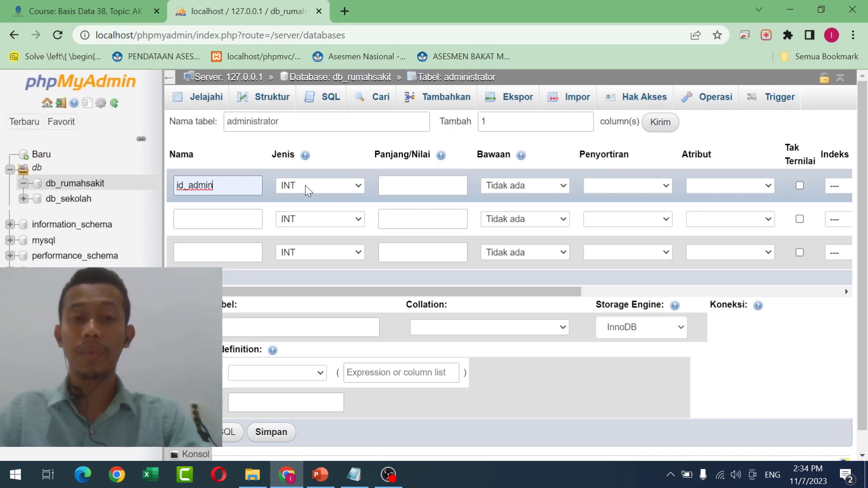
{"action": "left_click", "coordinate": [409, 188]}
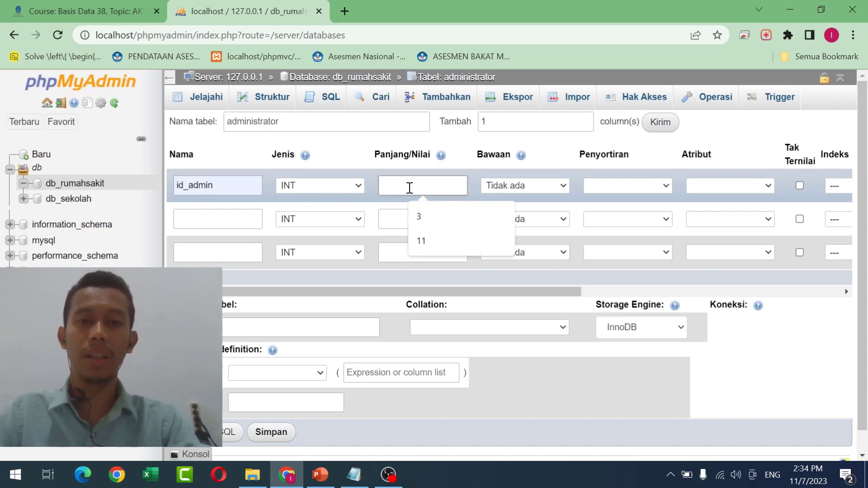
{"action": "left_click", "coordinate": [419, 214]}
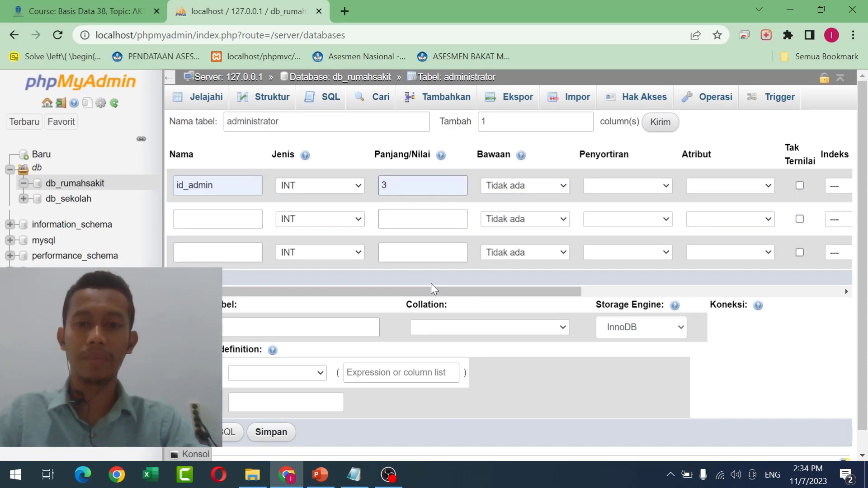
{"action": "left_click_drag", "start_coordinate": [430, 293], "coordinate": [589, 303]}
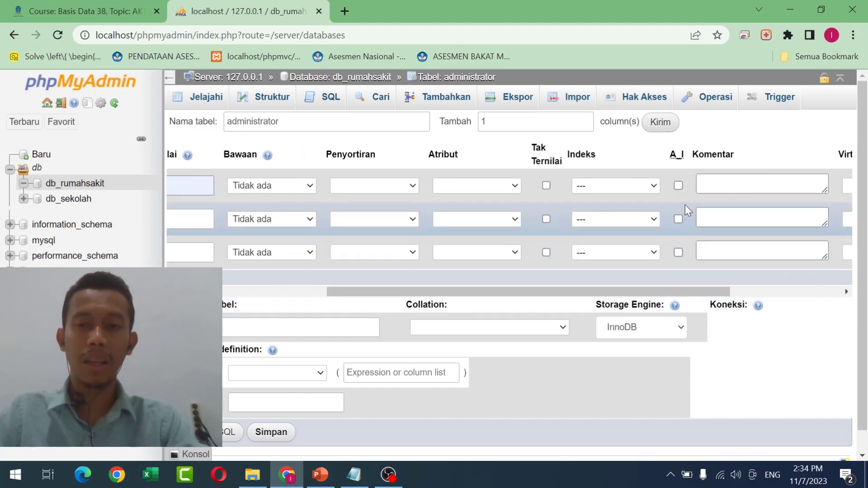
{"action": "left_click", "coordinate": [679, 186]}
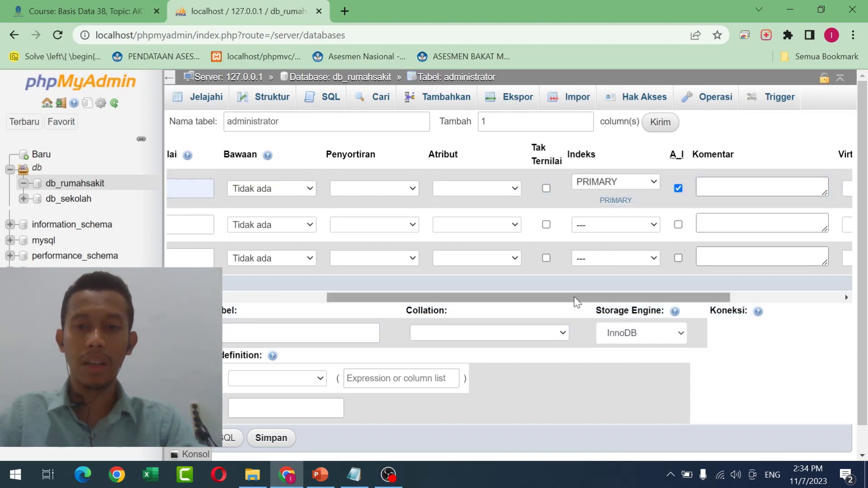
Define the second column as nama_admin with type VARCHAR and length 50.
{"action": "left_click_drag", "start_coordinate": [576, 303], "coordinate": [407, 311]}
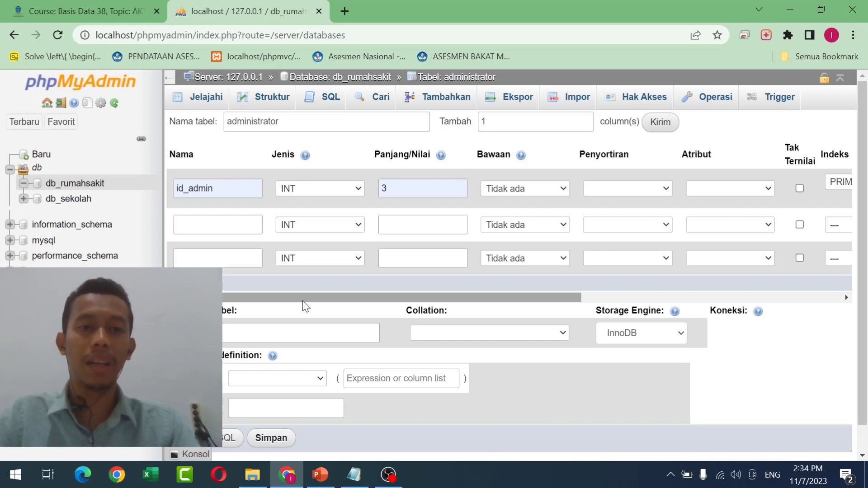
{"action": "left_click", "coordinate": [197, 222]}
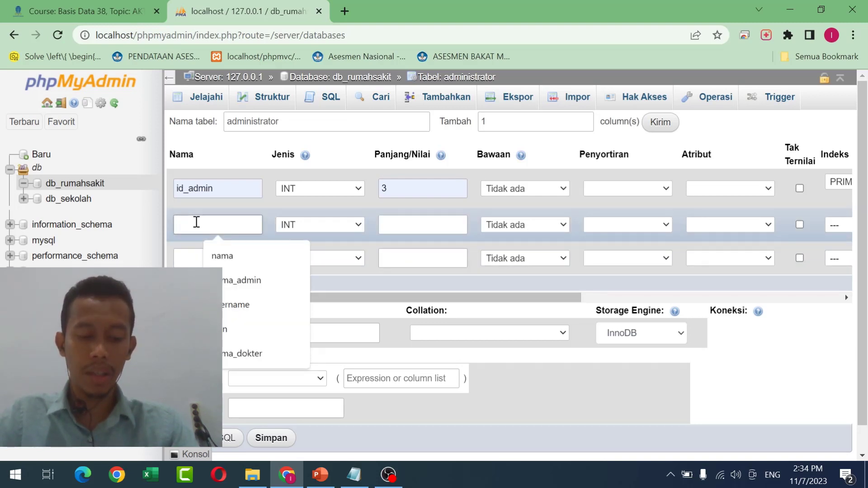
{"action": "type", "text": "nama_admin"}
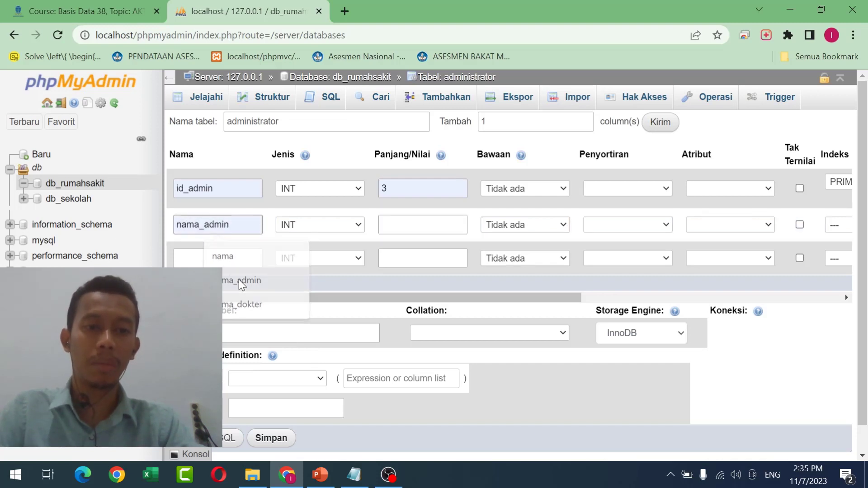
{"action": "left_click", "coordinate": [239, 279]}
{"action": "left_click", "coordinate": [306, 226]}
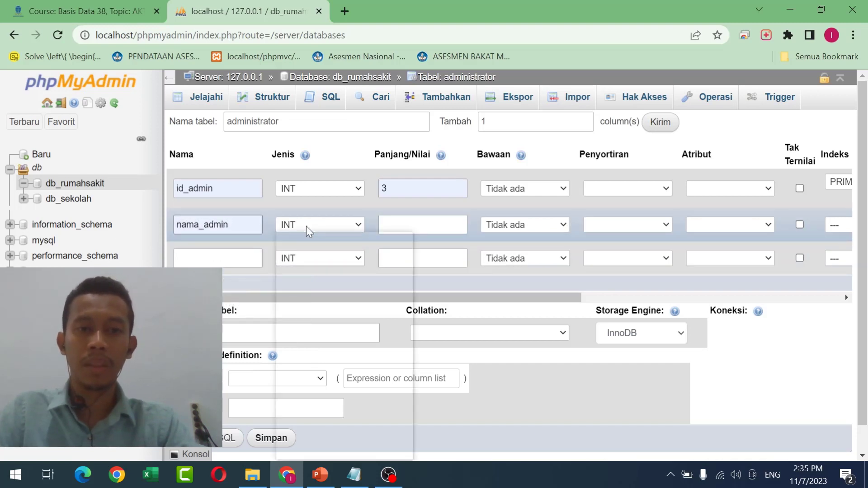
{"action": "left_click", "coordinate": [313, 248]}
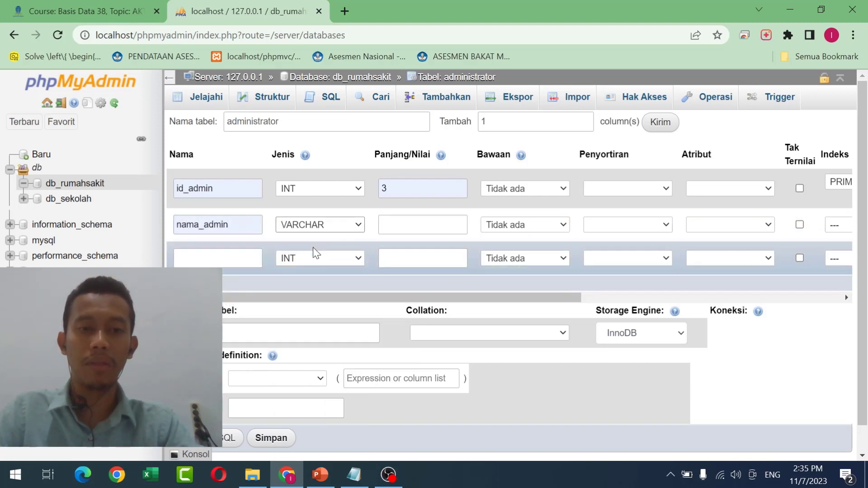
{"action": "left_click", "coordinate": [418, 224]}
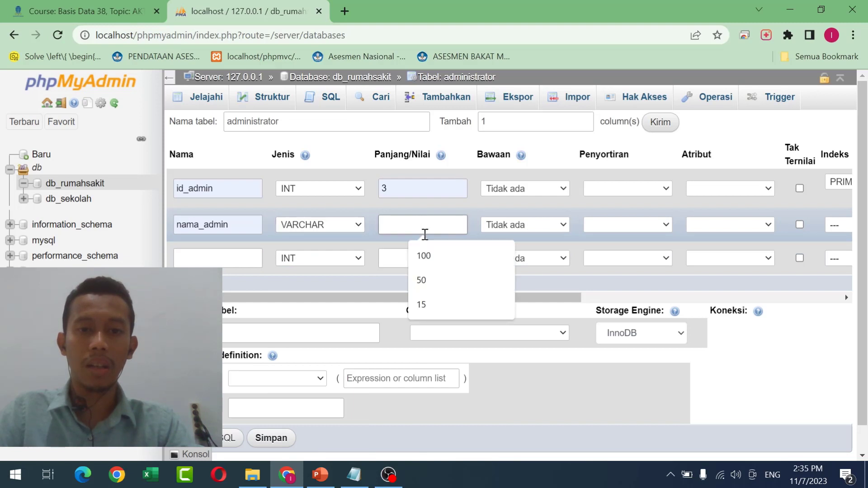
{"action": "left_click", "coordinate": [433, 284]}
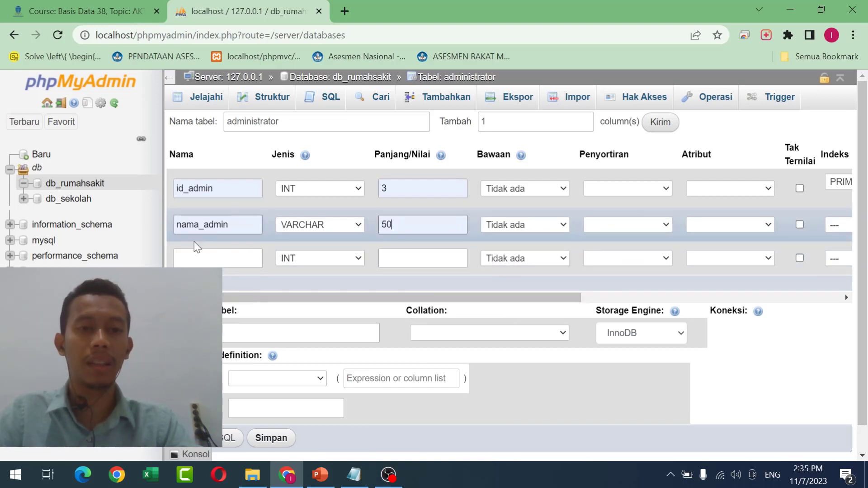
Define the third column as waktu_jaga with type VARCHAR and length 50.
{"action": "left_click", "coordinate": [214, 257]}
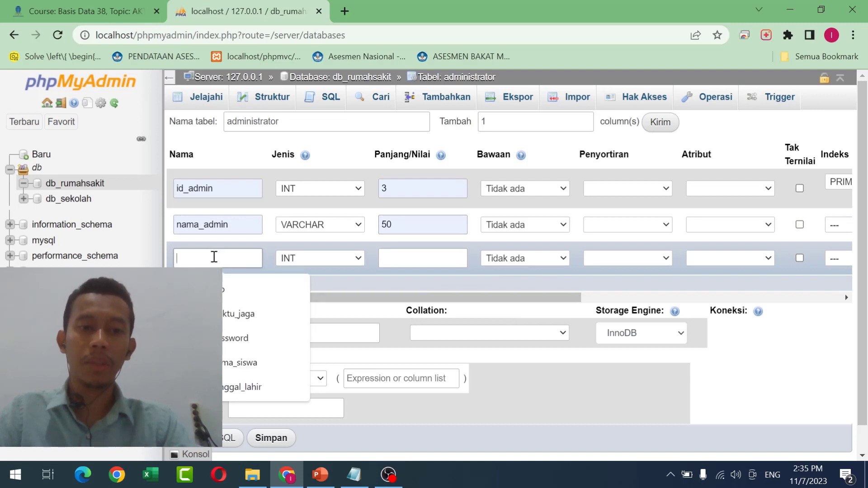
{"action": "left_click", "coordinate": [242, 312]}
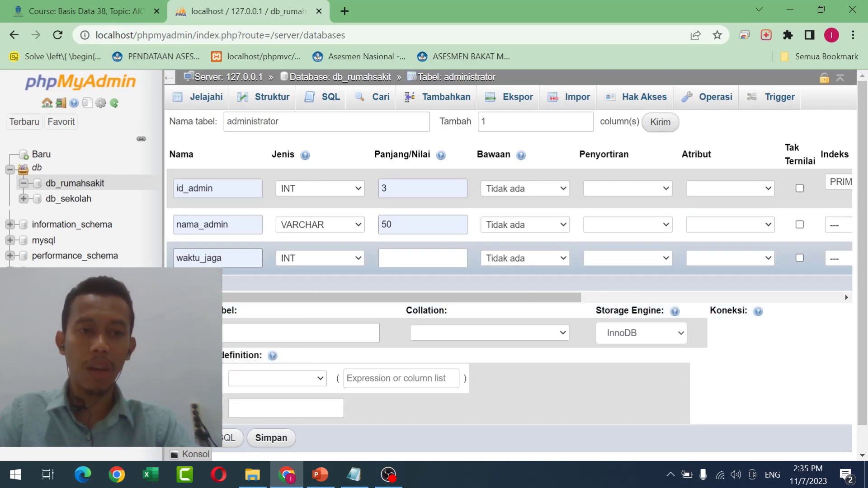
{"action": "left_click", "coordinate": [324, 262]}
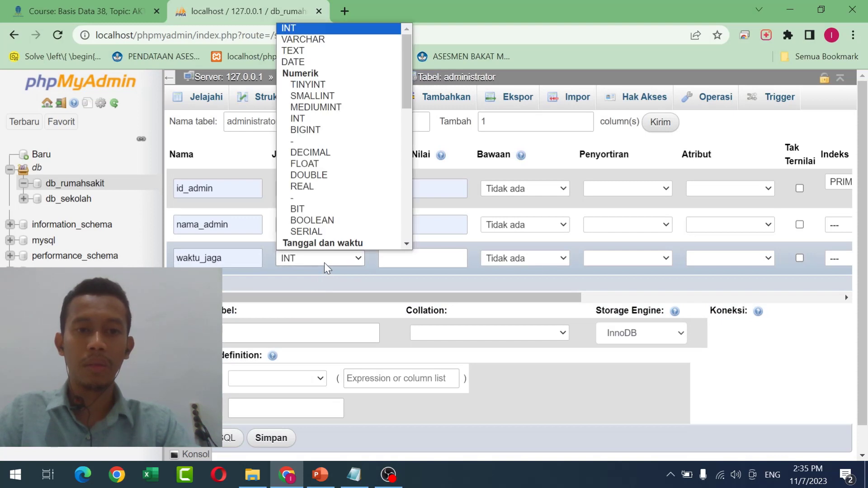
{"action": "left_click", "coordinate": [339, 40]}
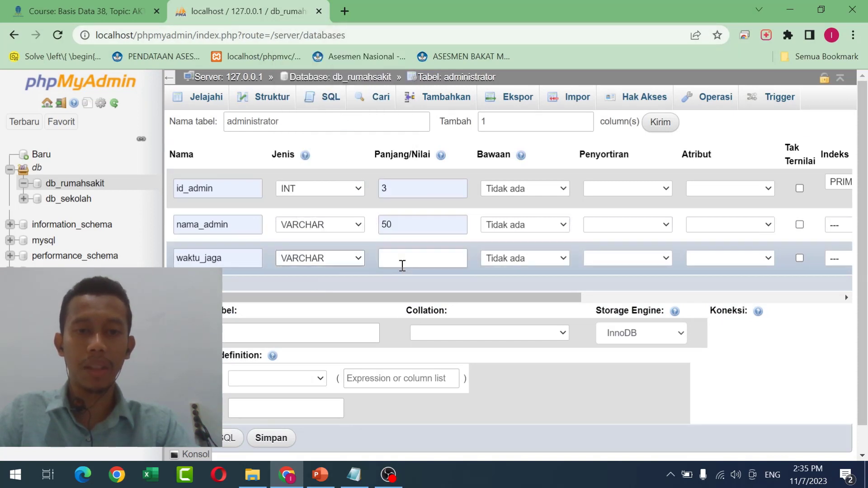
{"action": "left_click", "coordinate": [416, 262]}
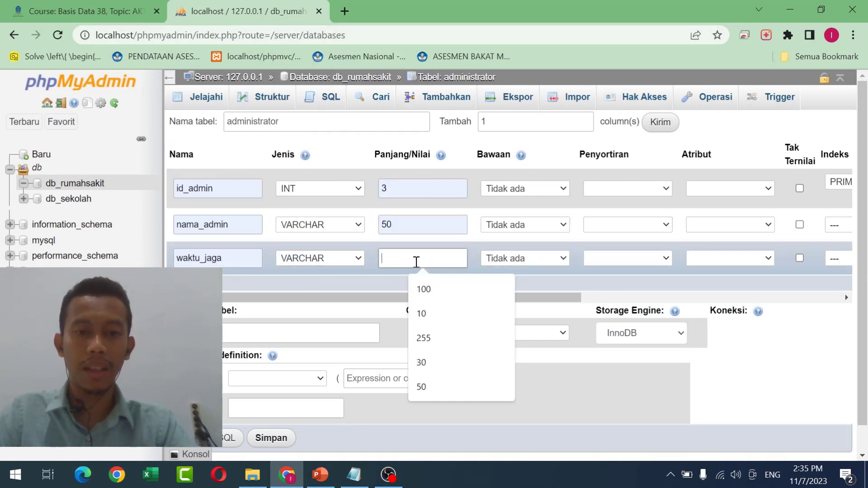
{"action": "left_click", "coordinate": [431, 389]}
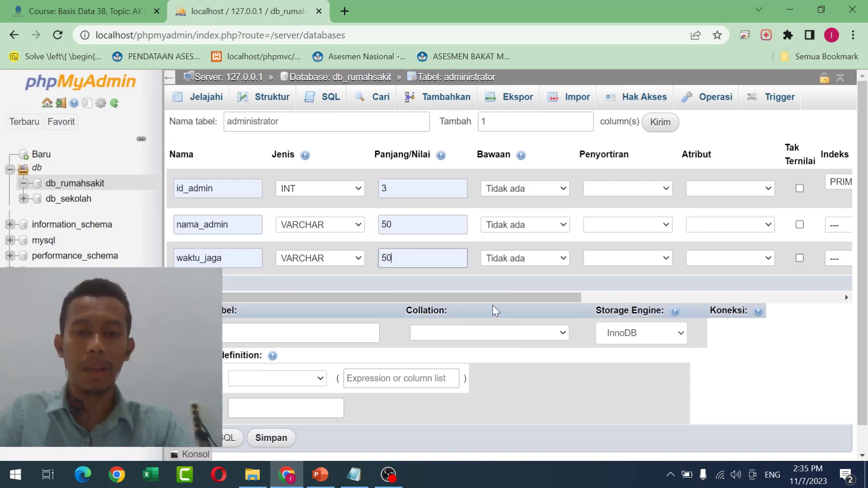
Save the administrator table definition and open the SQL query editor for that table.
{"action": "scroll", "coordinate": [449, 285], "scroll_direction": "down", "scroll_amount": 1}
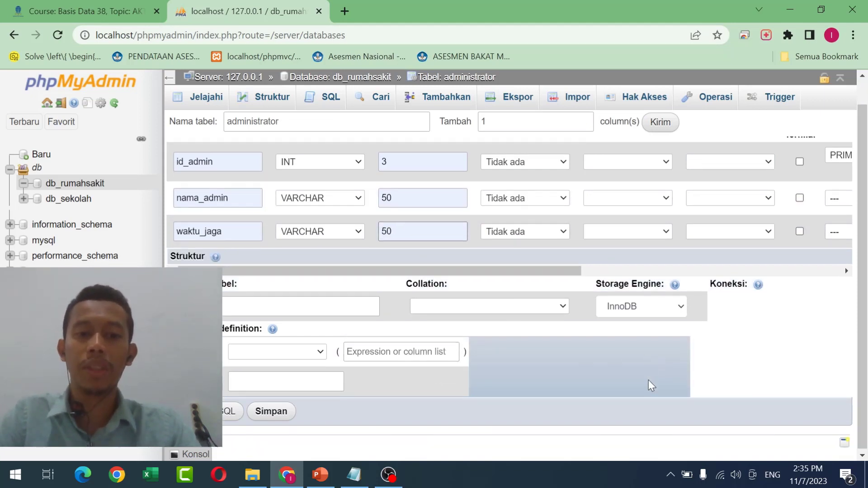
{"action": "scroll", "coordinate": [354, 287], "scroll_direction": "up", "scroll_amount": 1}
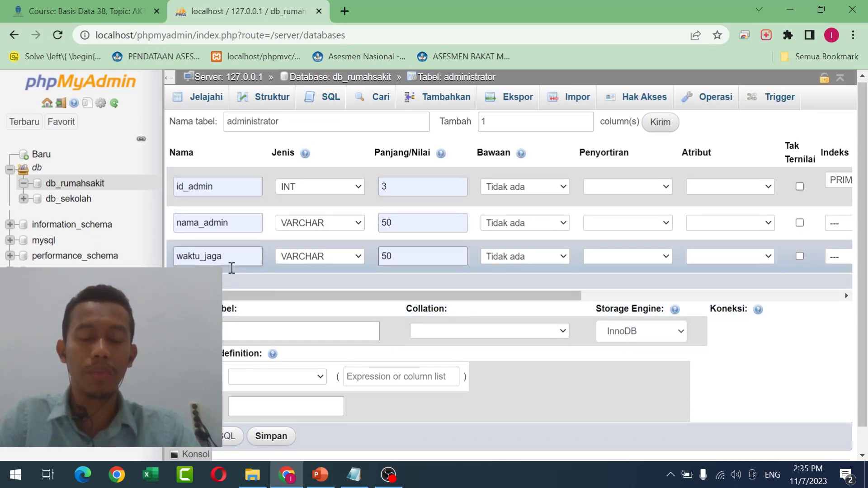
{"action": "scroll", "coordinate": [228, 268], "scroll_direction": "down", "scroll_amount": 1}
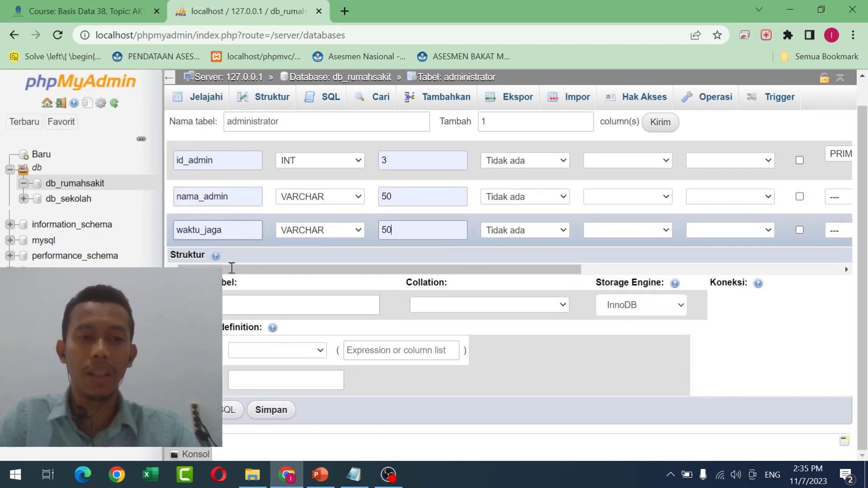
{"action": "left_click", "coordinate": [276, 411]}
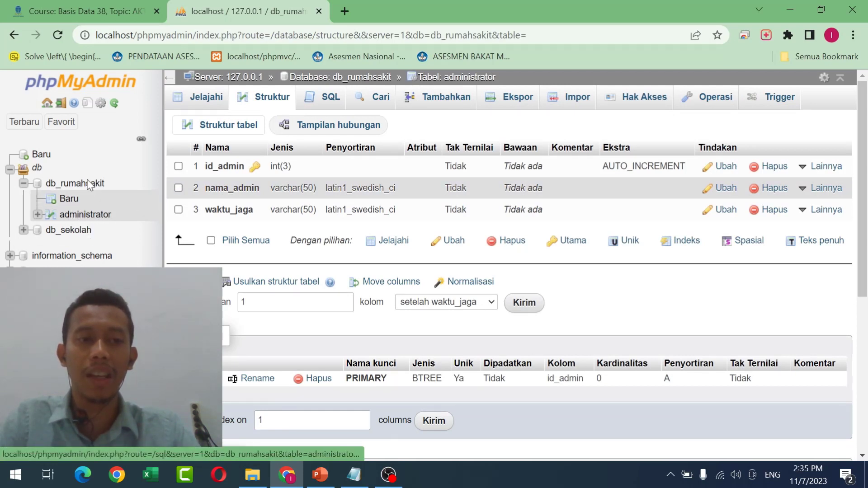
{"action": "left_click", "coordinate": [89, 221]}
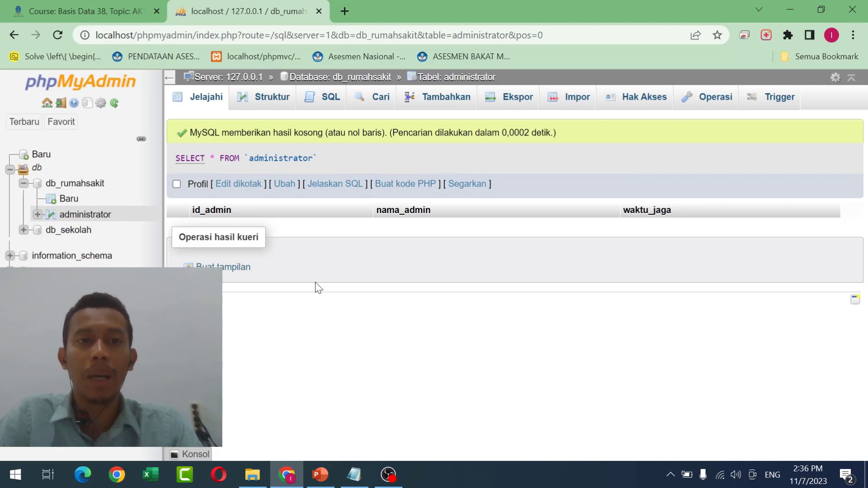
{"action": "left_click", "coordinate": [328, 105]}
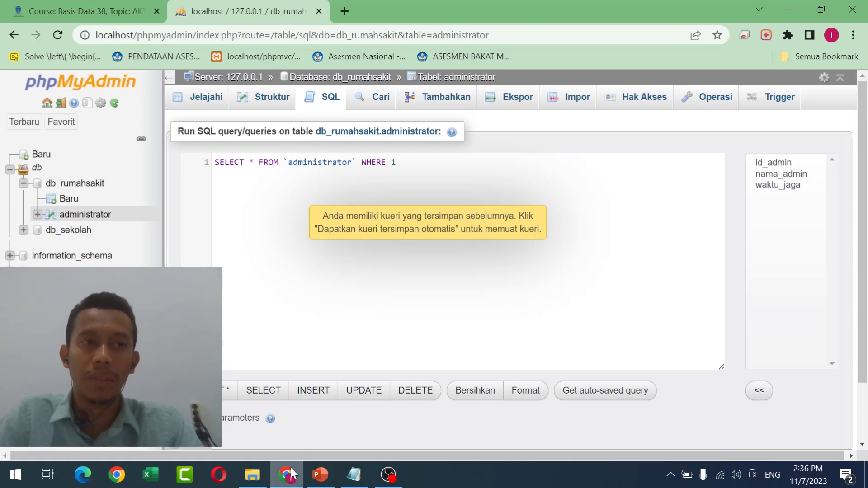
Open the course's "Panduan Praktikum - SQL dan DML" PDF at 125% zoom and go to page 15.
{"action": "left_click", "coordinate": [119, 20]}
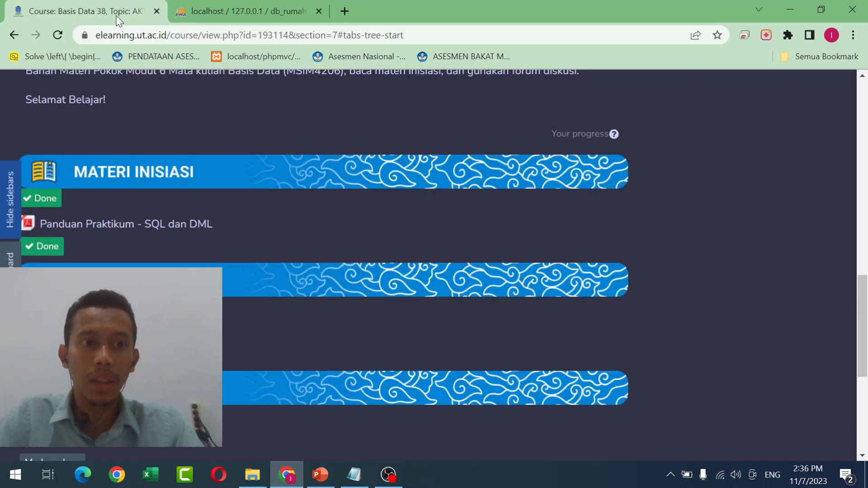
{"action": "left_click", "coordinate": [121, 226]}
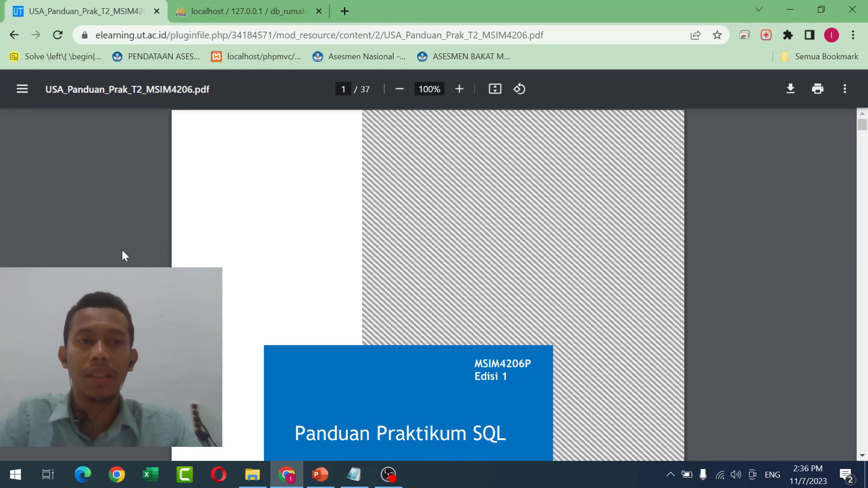
{"action": "scroll", "coordinate": [446, 268], "scroll_direction": "up", "scroll_amount": 1, "text": "ctrl"}
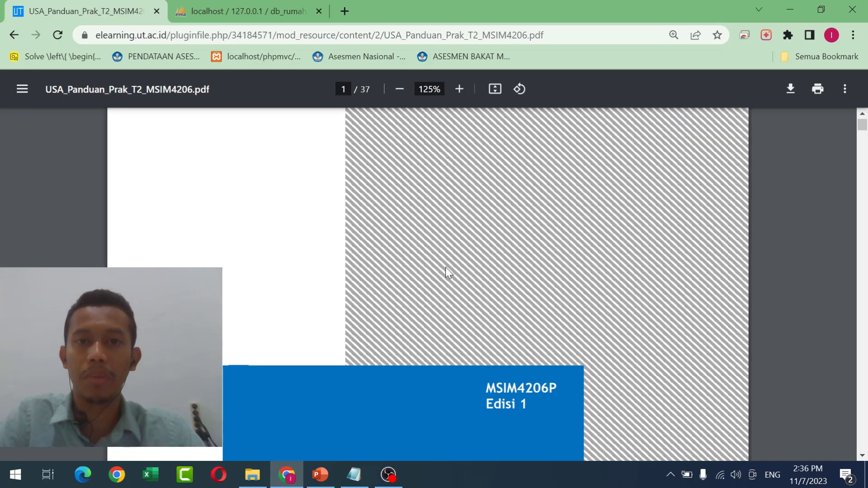
{"action": "left_click", "coordinate": [347, 90]}
{"action": "type", "text": "15"}
{"action": "key", "text": "Return"}
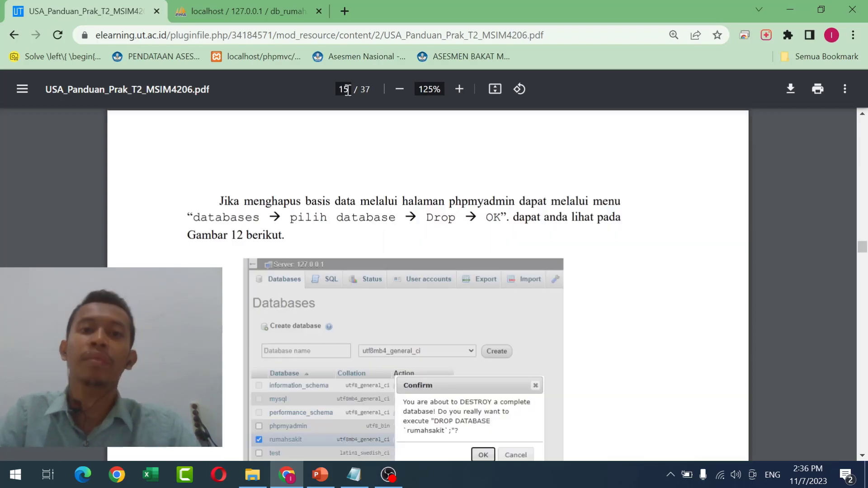
Copy the example CREATE TABLE pasien statement from page 15 of the guide, without its quotation marks.
{"action": "scroll", "coordinate": [358, 268], "scroll_direction": "down", "scroll_amount": 5}
{"action": "scroll", "coordinate": [358, 267], "scroll_direction": "down", "scroll_amount": 5}
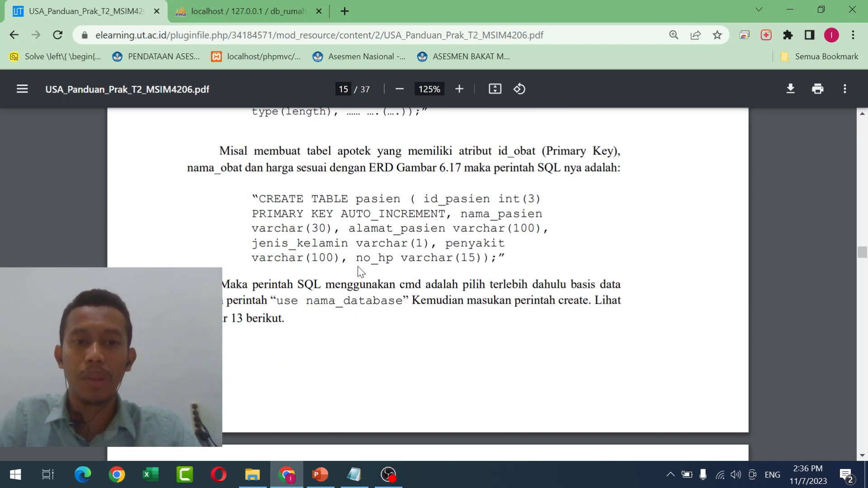
{"action": "scroll", "coordinate": [360, 271], "scroll_direction": "up", "scroll_amount": 1}
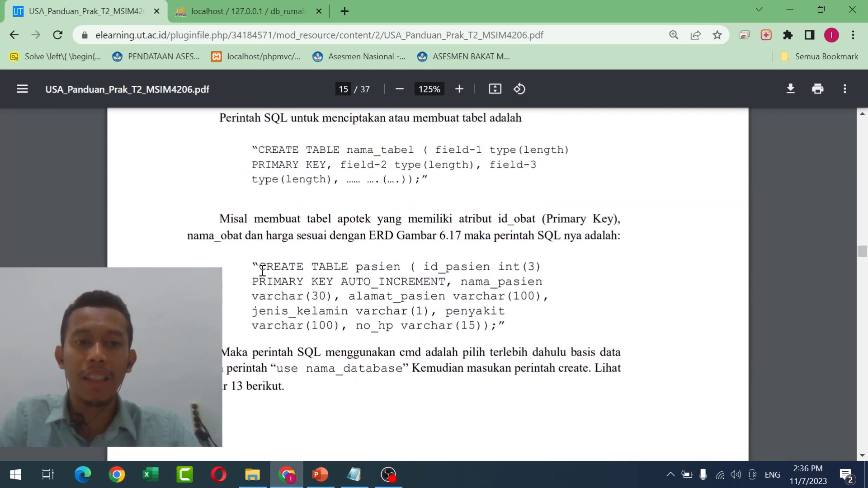
{"action": "scroll", "coordinate": [330, 311], "scroll_direction": "up", "scroll_amount": 2}
{"action": "scroll", "coordinate": [272, 289], "scroll_direction": "down", "scroll_amount": 2}
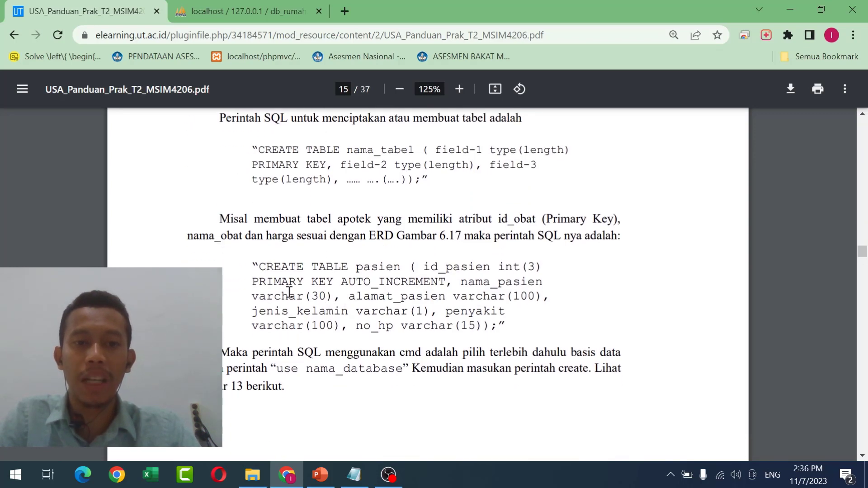
{"action": "left_click_drag", "start_coordinate": [263, 268], "coordinate": [493, 325]}
{"action": "key", "text": "ctrl+c"}
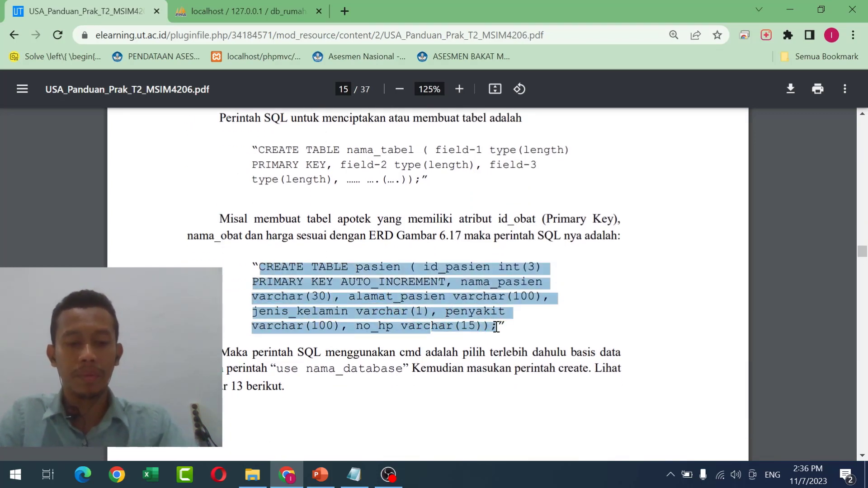
Replace the default query in phpMyAdmin with the copied pasien statement, setting nama_pasien to varchar(50) and alamat_pasien to varchar(150).
{"action": "left_click", "coordinate": [219, 6]}
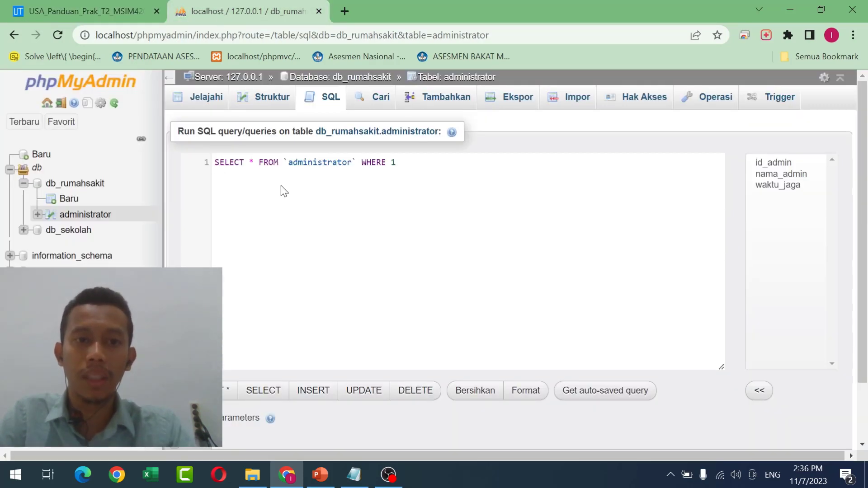
{"action": "left_click_drag", "start_coordinate": [418, 166], "coordinate": [152, 168]}
{"action": "key", "text": "ctrl+v"}
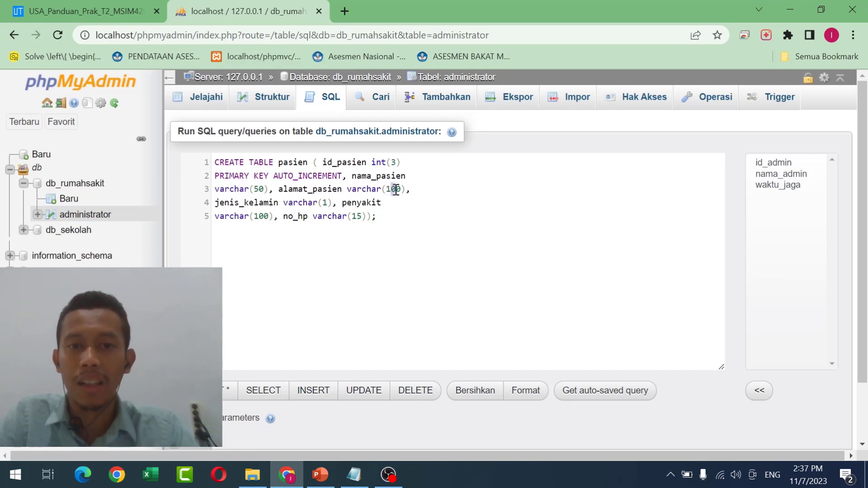
{"action": "type", "text": "5"}
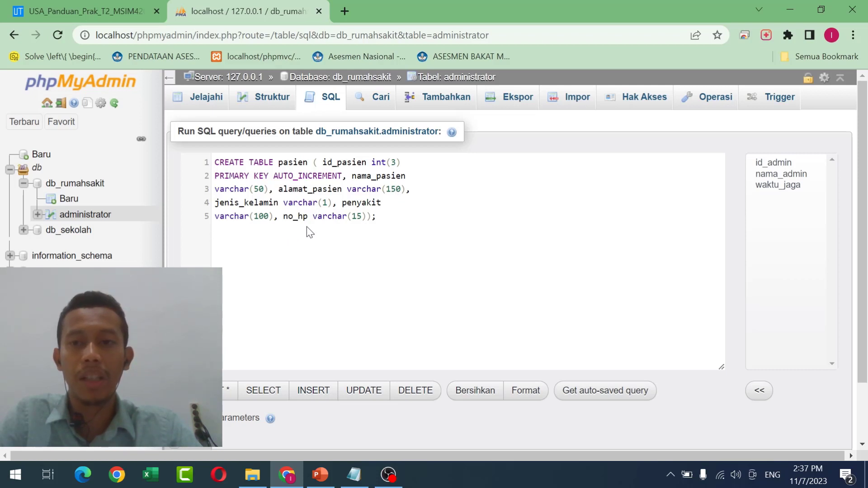
Run the CREATE TABLE query to add the pasien table to db_rumahsakit.
{"action": "left_click", "coordinate": [401, 216]}
{"action": "scroll", "coordinate": [406, 235], "scroll_direction": "down", "scroll_amount": 1}
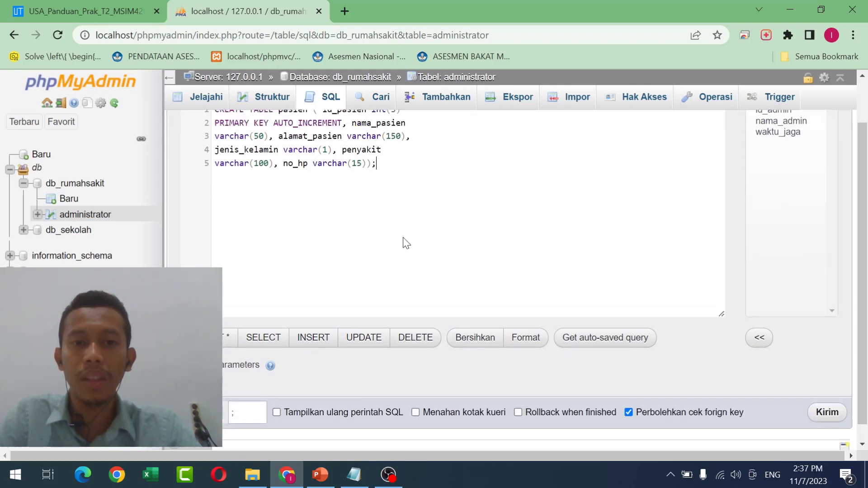
{"action": "scroll", "coordinate": [405, 243], "scroll_direction": "up", "scroll_amount": 2}
{"action": "scroll", "coordinate": [404, 243], "scroll_direction": "down", "scroll_amount": 3}
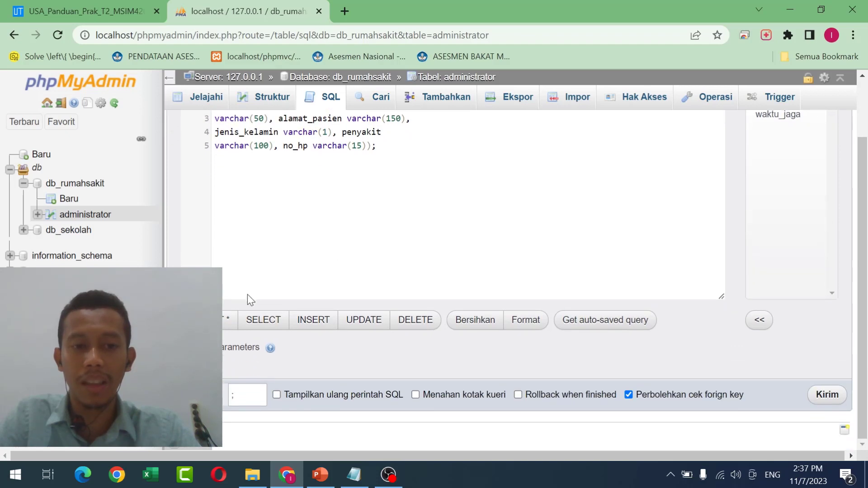
{"action": "left_click", "coordinate": [831, 396]}
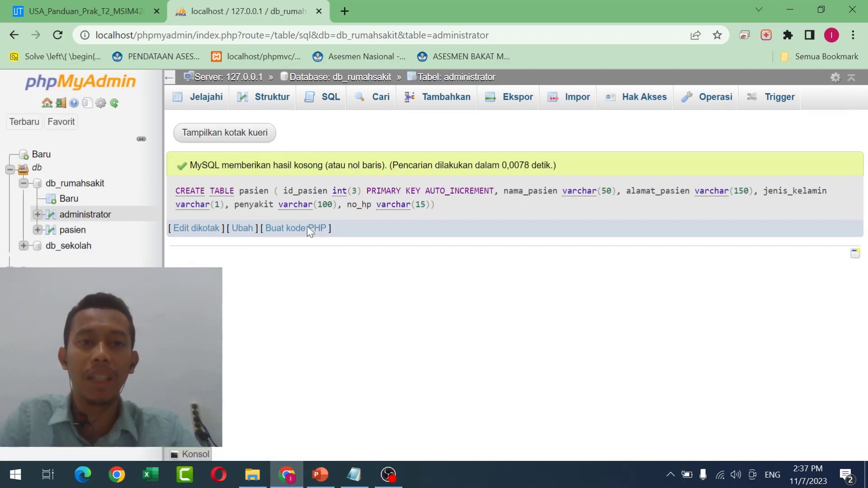
Open a fresh SQL query editor and copy the CREATE TABLE dokter statement from page 17 of the PDF guide.
{"action": "left_click", "coordinate": [330, 102]}
{"action": "left_click", "coordinate": [93, 10]}
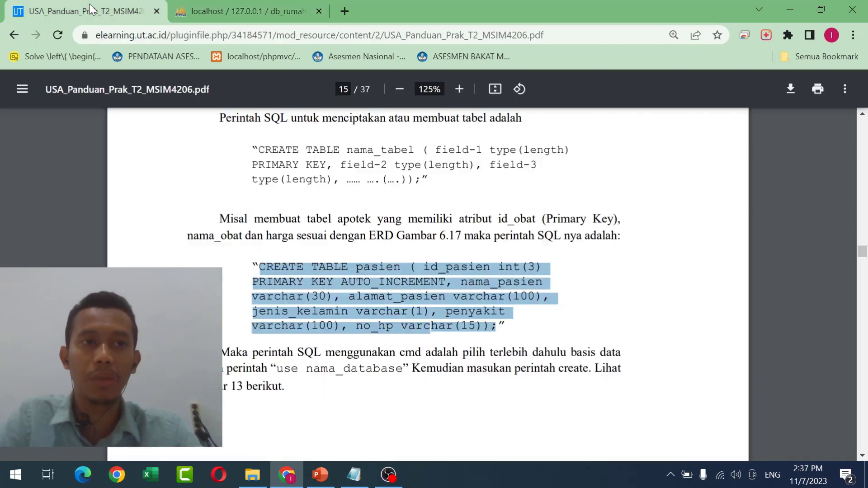
{"action": "scroll", "coordinate": [292, 269], "scroll_direction": "down", "scroll_amount": 10}
{"action": "scroll", "coordinate": [292, 269], "scroll_direction": "down", "scroll_amount": 15}
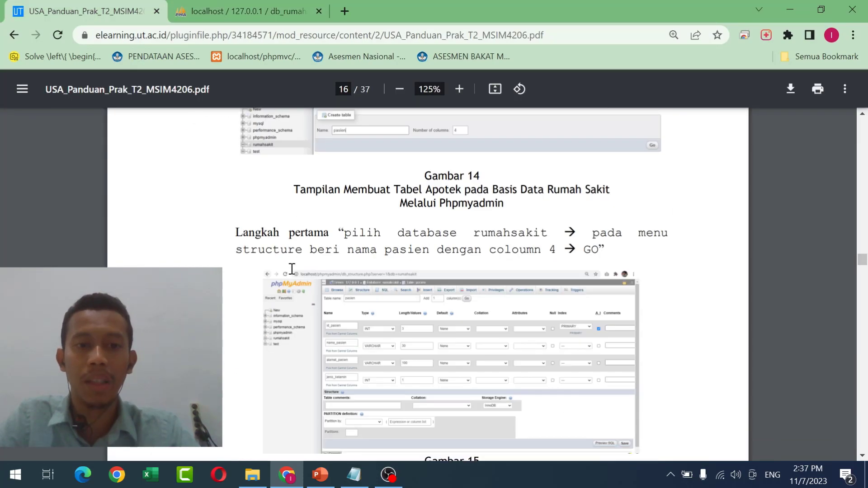
{"action": "scroll", "coordinate": [294, 271], "scroll_direction": "up", "scroll_amount": 3}
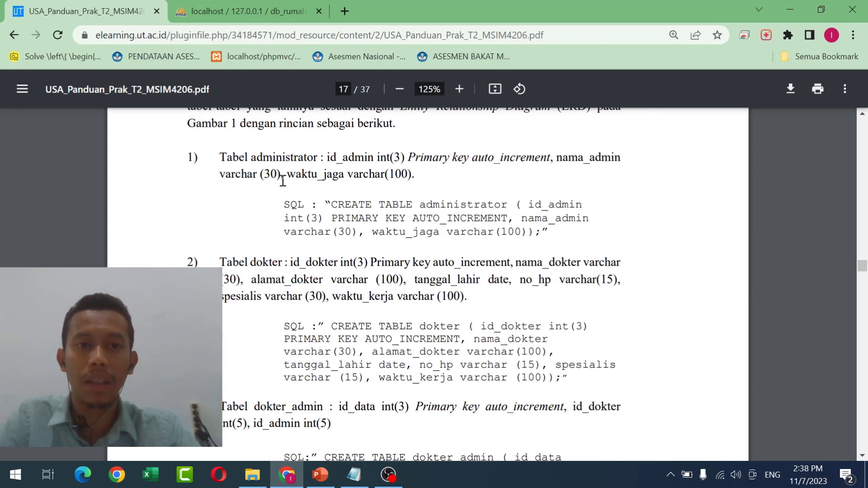
{"action": "scroll", "coordinate": [386, 168], "scroll_direction": "down", "scroll_amount": 3}
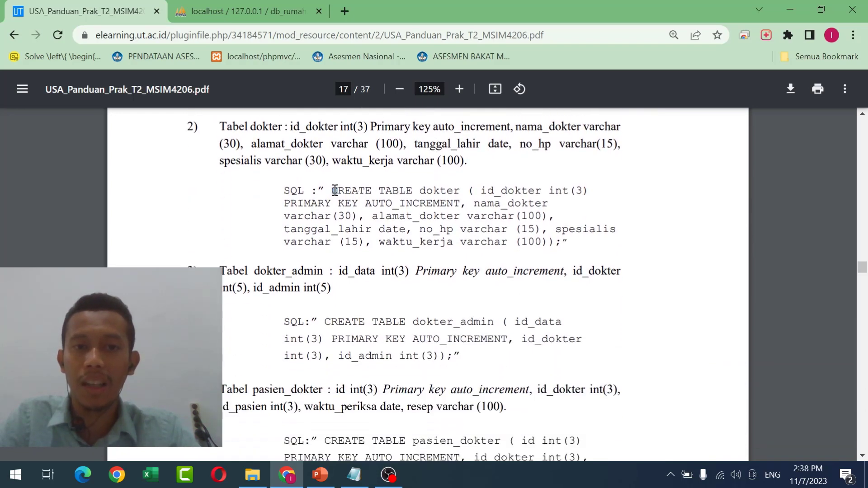
{"action": "left_click_drag", "start_coordinate": [334, 190], "coordinate": [560, 245]}
{"action": "key", "text": "ctrl+c"}
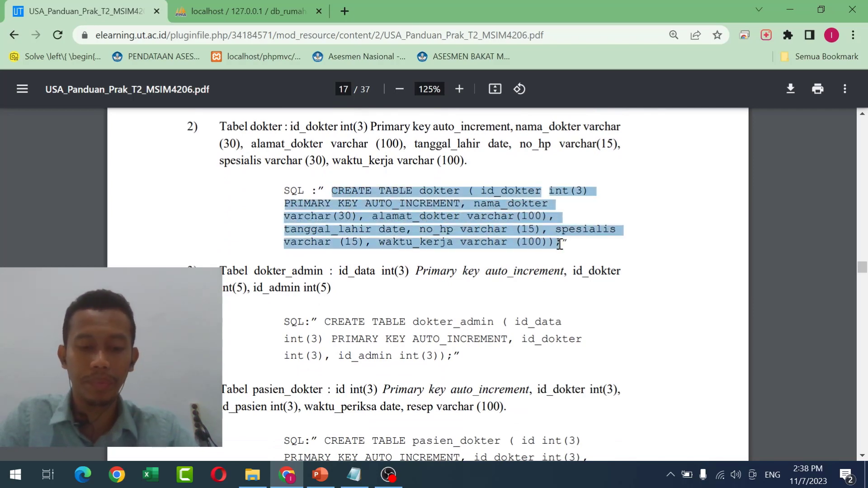
Replace the default query in phpMyAdmin with the copied dokter statement and set nama_dokter to varchar(50).
{"action": "left_click", "coordinate": [269, 5]}
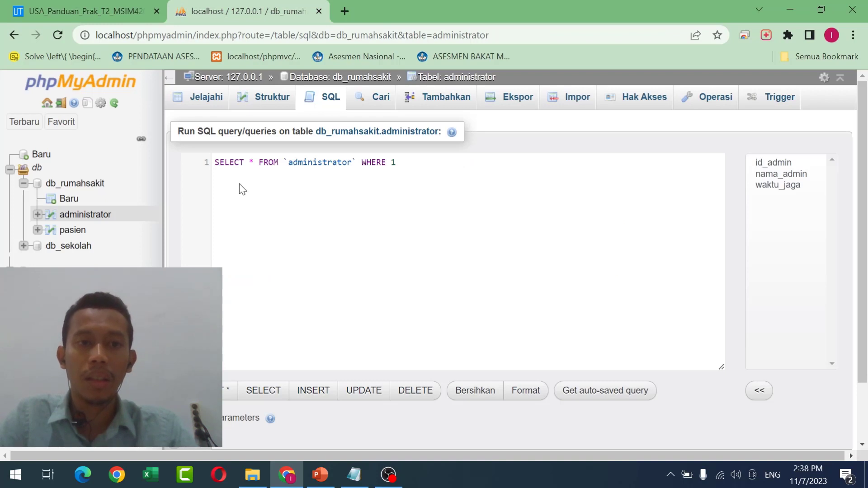
{"action": "left_click_drag", "start_coordinate": [442, 165], "coordinate": [186, 163]}
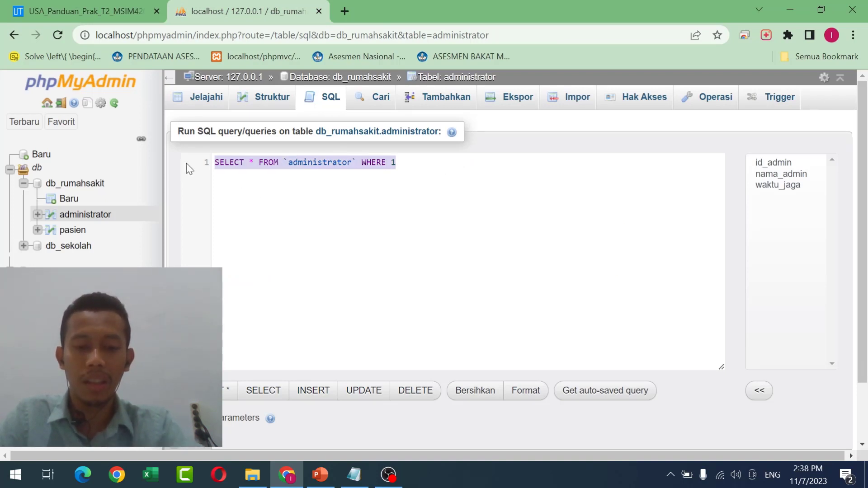
{"action": "key", "text": "ctrl+v"}
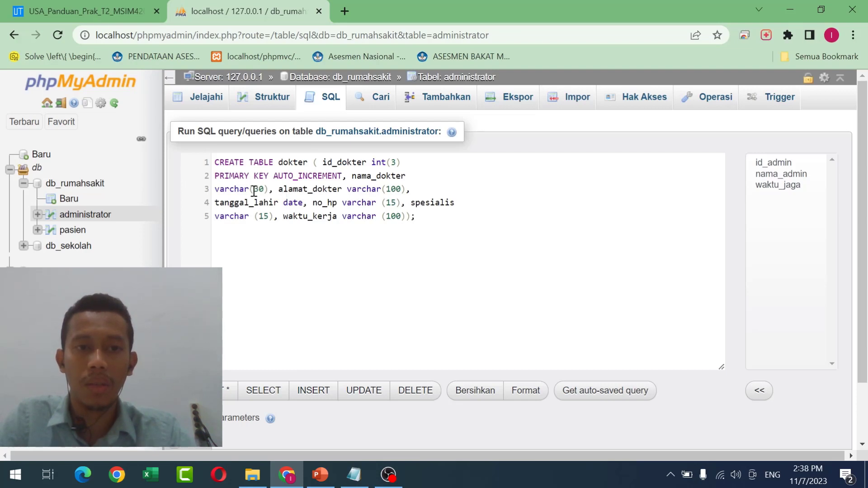
{"action": "left_click_drag", "start_coordinate": [254, 189], "coordinate": [257, 194]}
{"action": "type", "text": "5"}
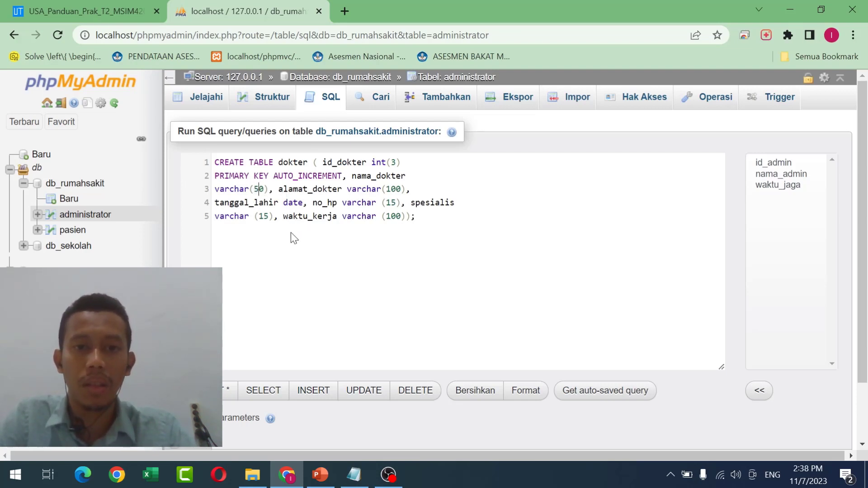
Run the CREATE TABLE query to add the dokter table to db_rumahsakit.
{"action": "scroll", "coordinate": [452, 308], "scroll_direction": "down", "scroll_amount": 2}
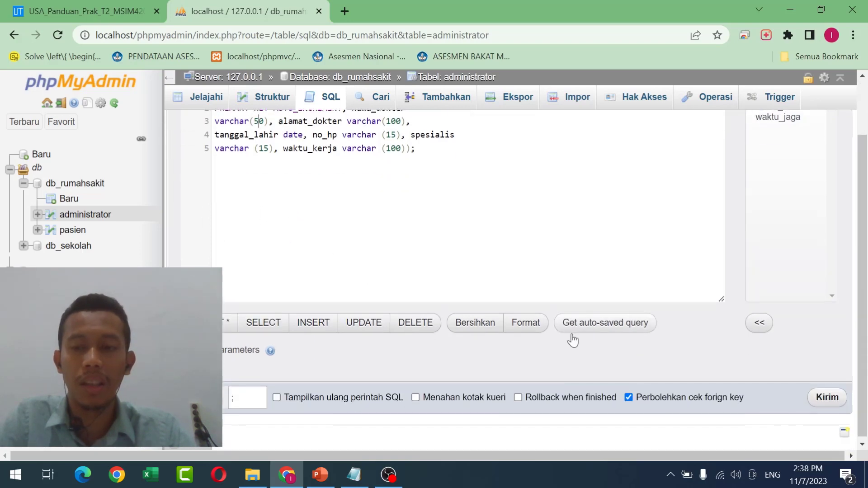
{"action": "left_click", "coordinate": [837, 395]}
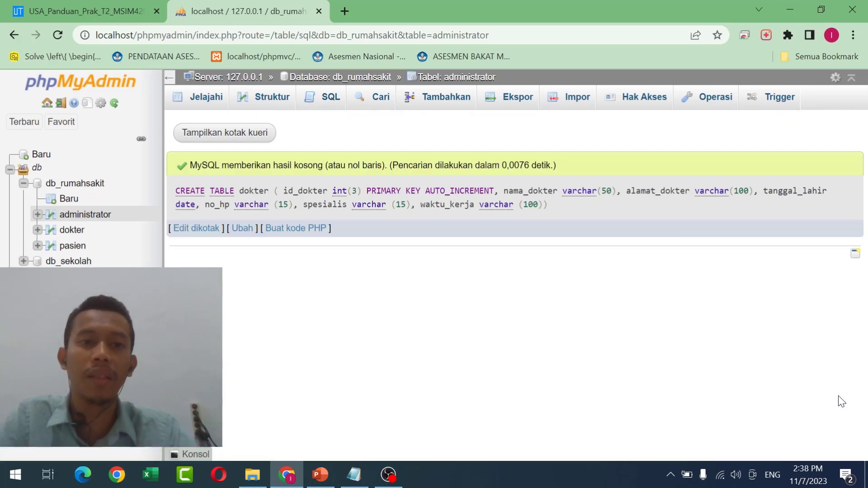
Copy the CREATE TABLE dokter_admin statement from page 17 of the PDF guide.
{"action": "left_click", "coordinate": [48, 6]}
{"action": "scroll", "coordinate": [305, 260], "scroll_direction": "down", "scroll_amount": 3}
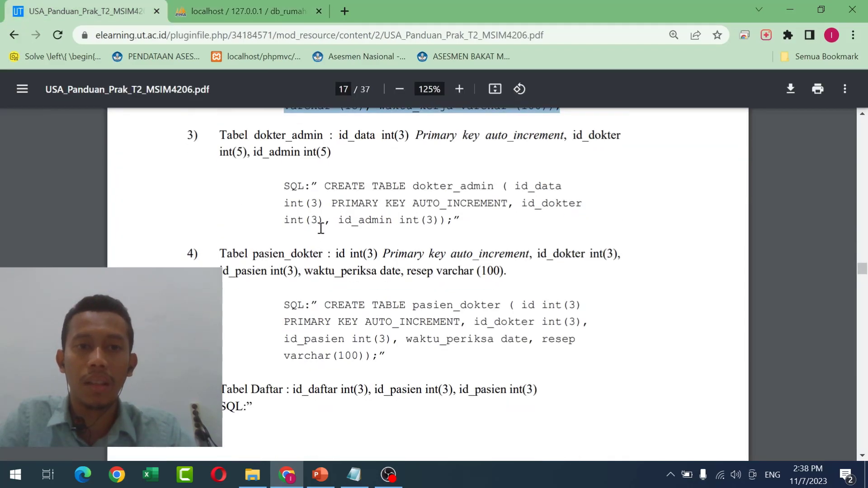
{"action": "left_click_drag", "start_coordinate": [327, 187], "coordinate": [453, 220]}
{"action": "key", "text": "ctrl+c"}
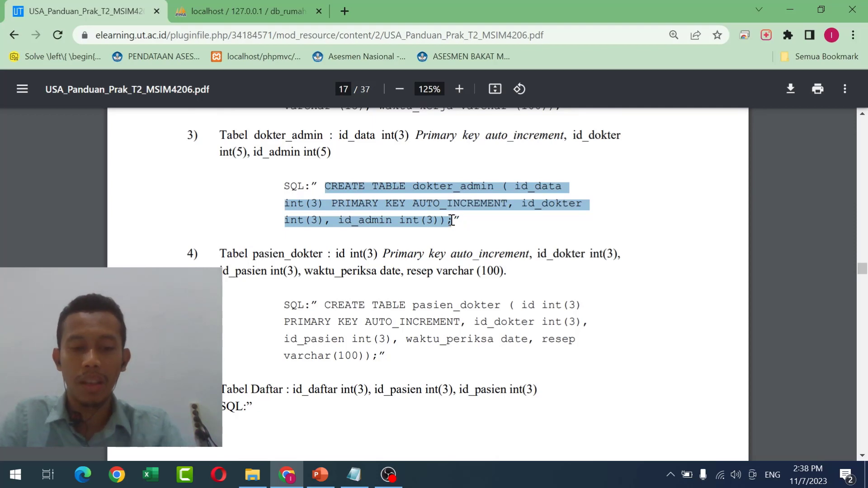
Replace the default query in a fresh phpMyAdmin SQL editor with the copied dokter_admin statement and run it.
{"action": "left_click", "coordinate": [245, 11]}
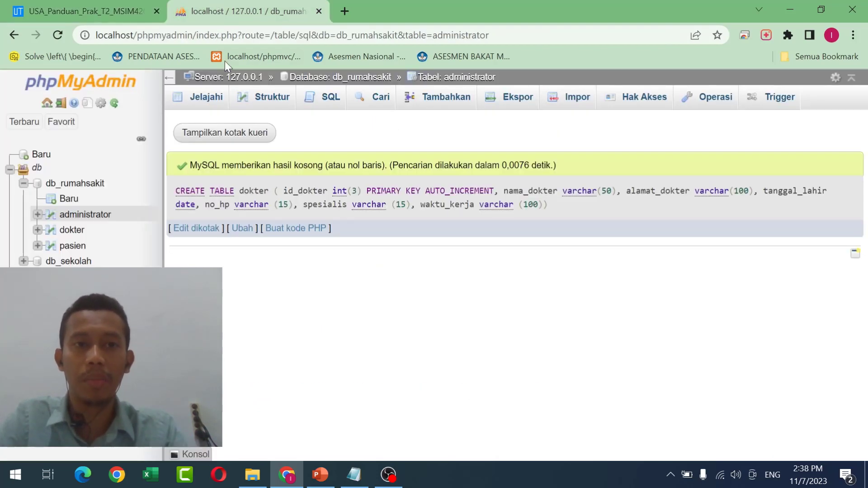
{"action": "left_click", "coordinate": [334, 98]}
{"action": "key", "text": "ctrl+a"}
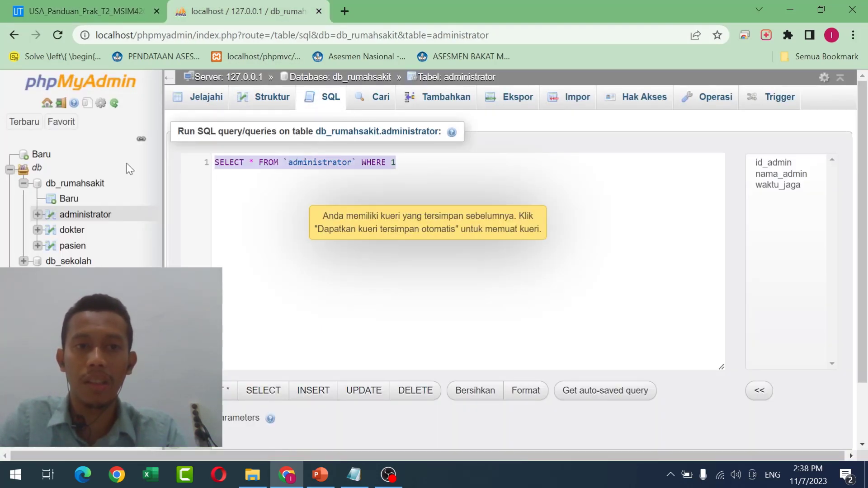
{"action": "key", "text": "ctrl+v"}
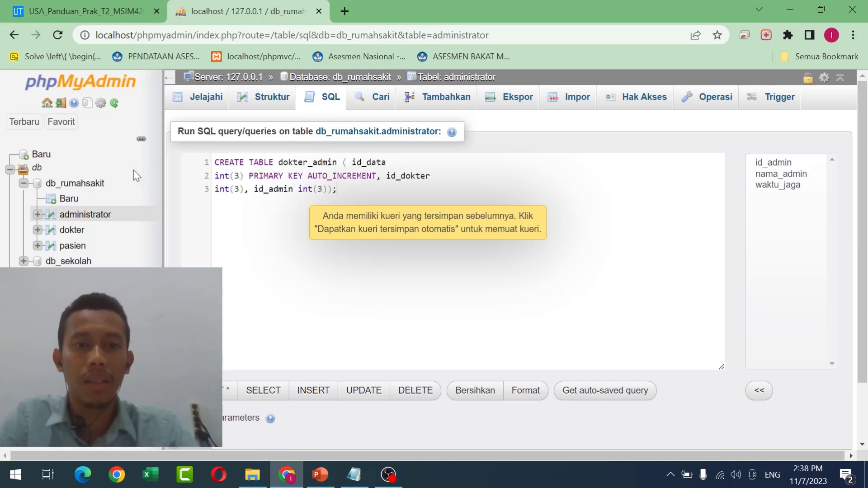
{"action": "scroll", "coordinate": [633, 371], "scroll_direction": "down", "scroll_amount": 2}
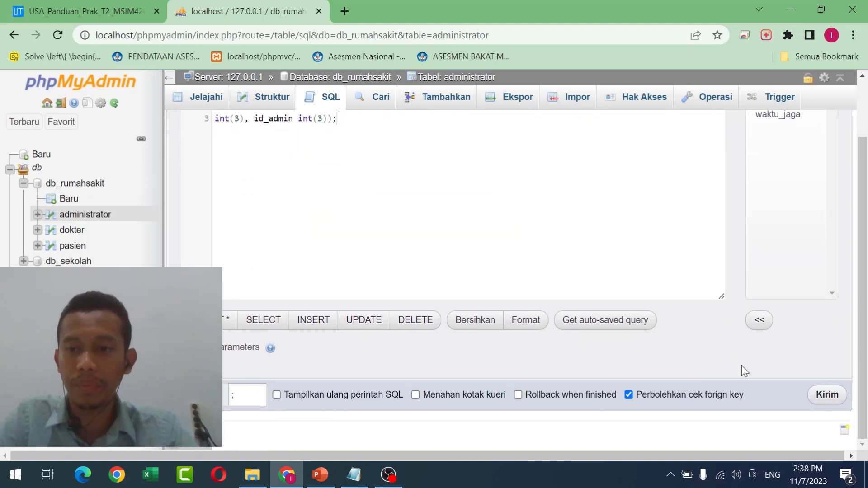
{"action": "left_click", "coordinate": [829, 394]}
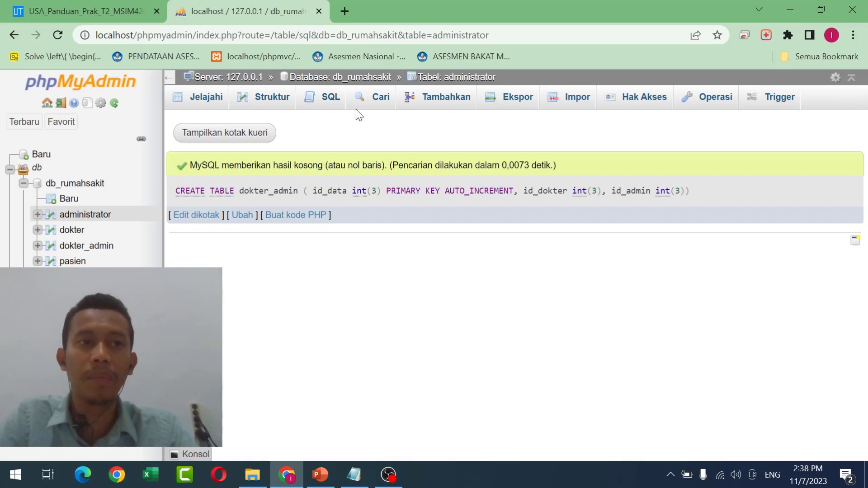
Copy the CREATE TABLE pasien_dokter statement from item 4 on page 17 of the PDF guide.
{"action": "left_click", "coordinate": [78, 6]}
{"action": "scroll", "coordinate": [192, 220], "scroll_direction": "down", "scroll_amount": 3}
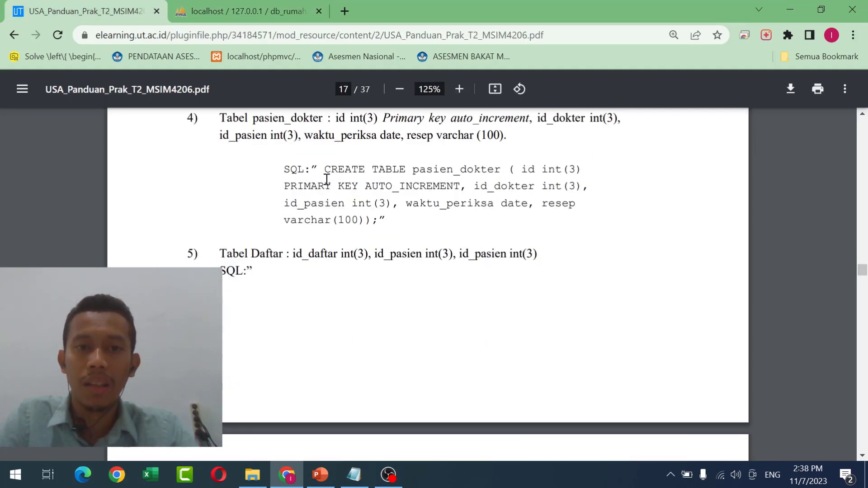
{"action": "scroll", "coordinate": [327, 180], "scroll_direction": "up", "scroll_amount": 2}
{"action": "left_click_drag", "start_coordinate": [326, 237], "coordinate": [377, 287]}
{"action": "key", "text": "ctrl+c"}
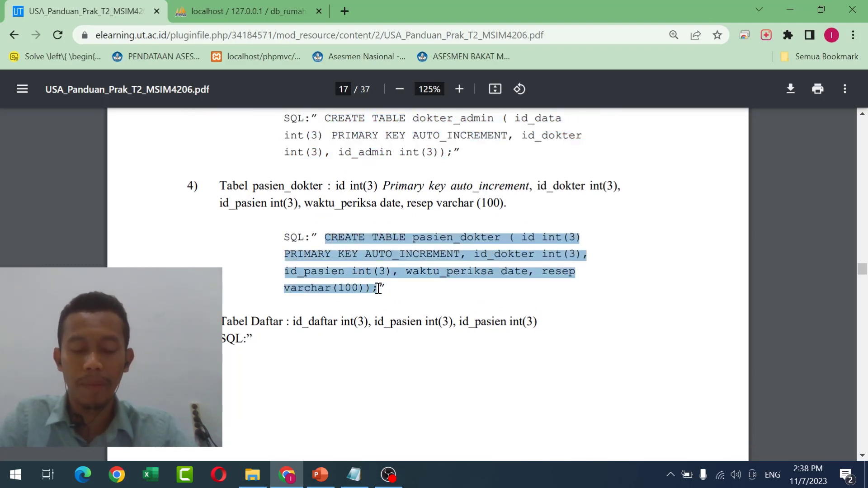
Replace the default query in a fresh phpMyAdmin SQL editor with the copied pasien_dokter statement and run it.
{"action": "left_click", "coordinate": [252, 6]}
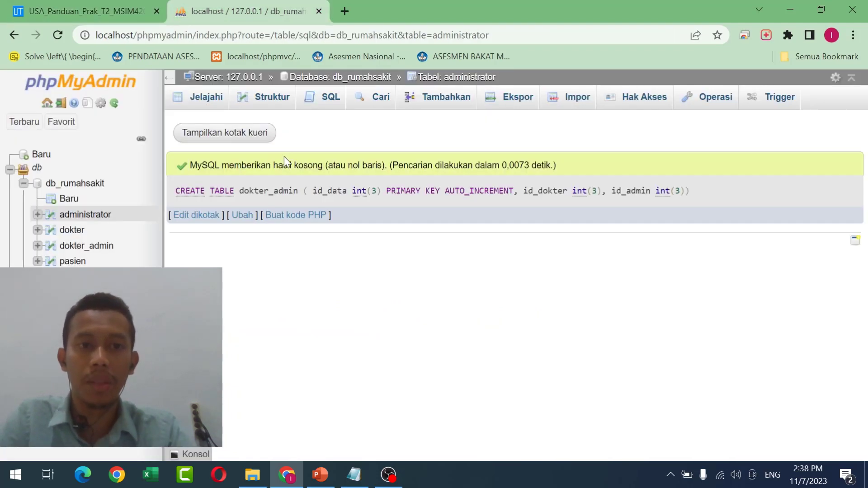
{"action": "left_click", "coordinate": [323, 99]}
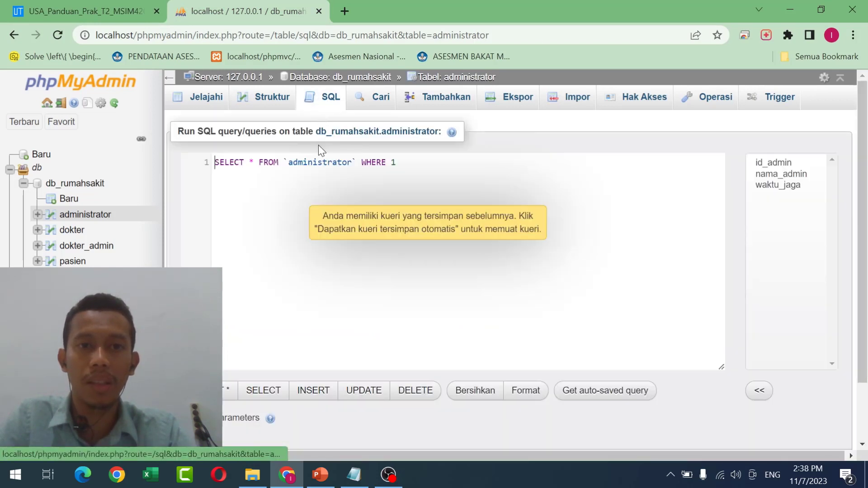
{"action": "left_click_drag", "start_coordinate": [405, 168], "coordinate": [239, 154]}
{"action": "key", "text": "ctrl+v"}
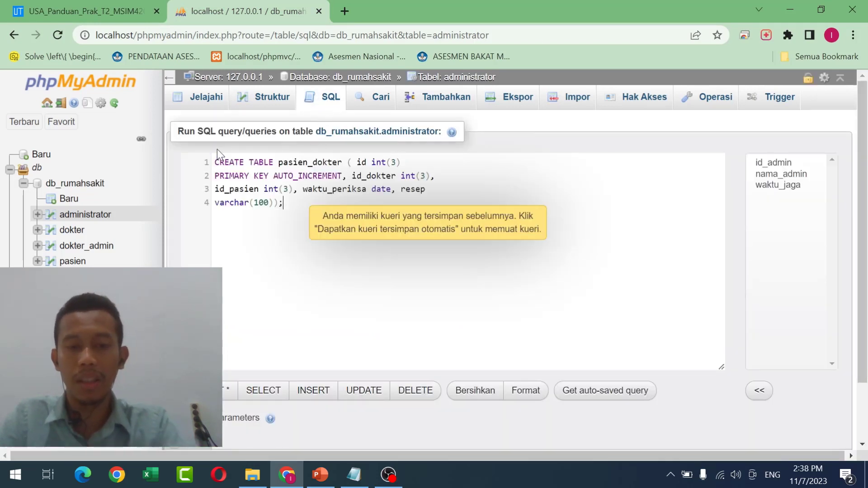
{"action": "scroll", "coordinate": [370, 267], "scroll_direction": "down", "scroll_amount": 2}
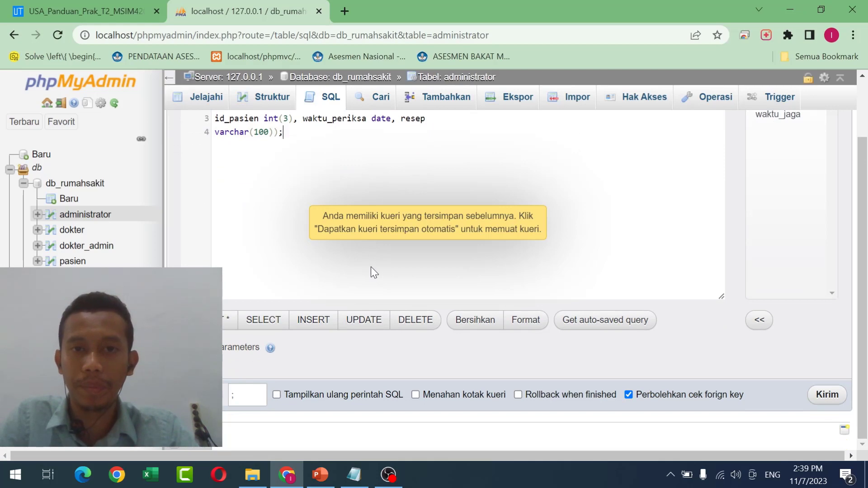
{"action": "left_click", "coordinate": [827, 395]}
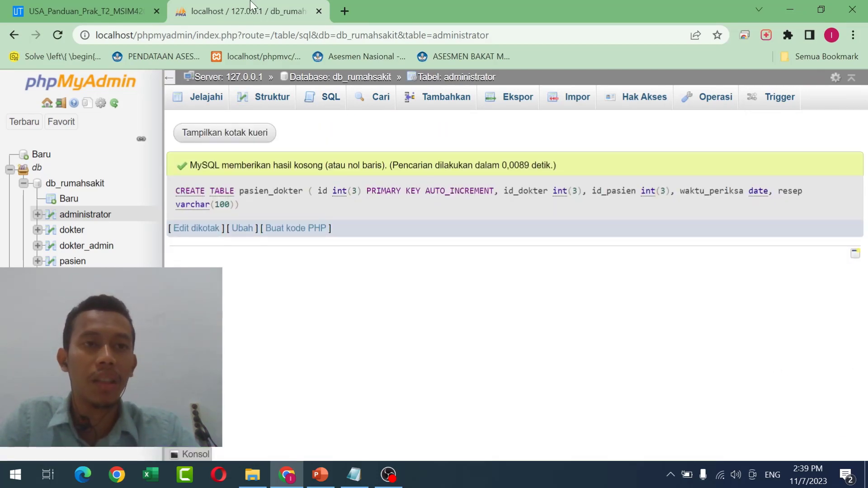
Copy the CREATE TABLE daftar statement from page 18 of the PDF guide.
{"action": "left_click", "coordinate": [127, 6]}
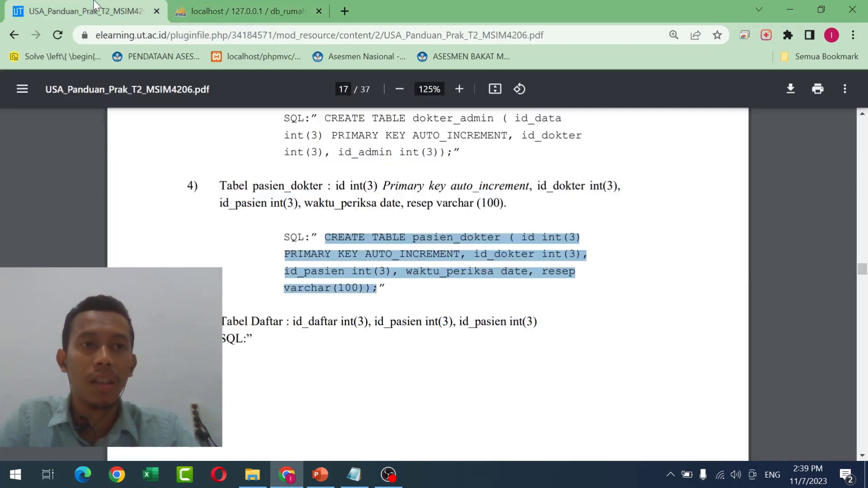
{"action": "scroll", "coordinate": [335, 319], "scroll_direction": "down", "scroll_amount": 8}
{"action": "scroll", "coordinate": [334, 320], "scroll_direction": "up", "scroll_amount": 4}
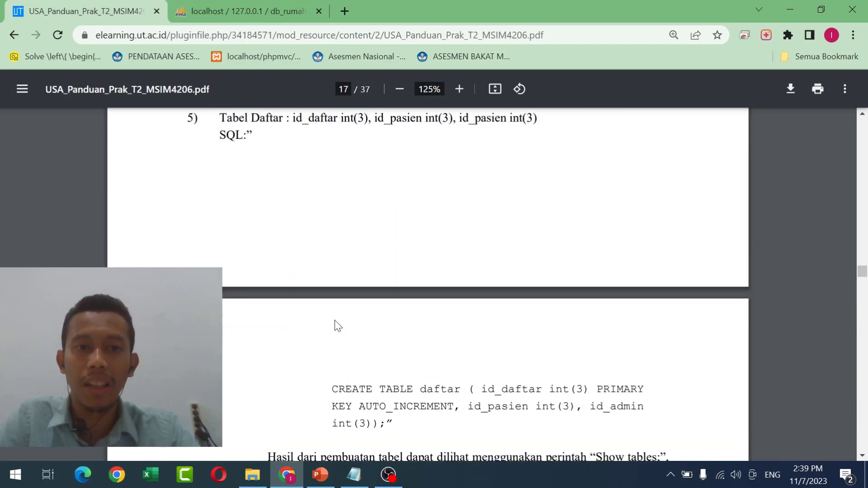
{"action": "scroll", "coordinate": [334, 319], "scroll_direction": "up", "scroll_amount": 2}
{"action": "scroll", "coordinate": [335, 319], "scroll_direction": "down", "scroll_amount": 4}
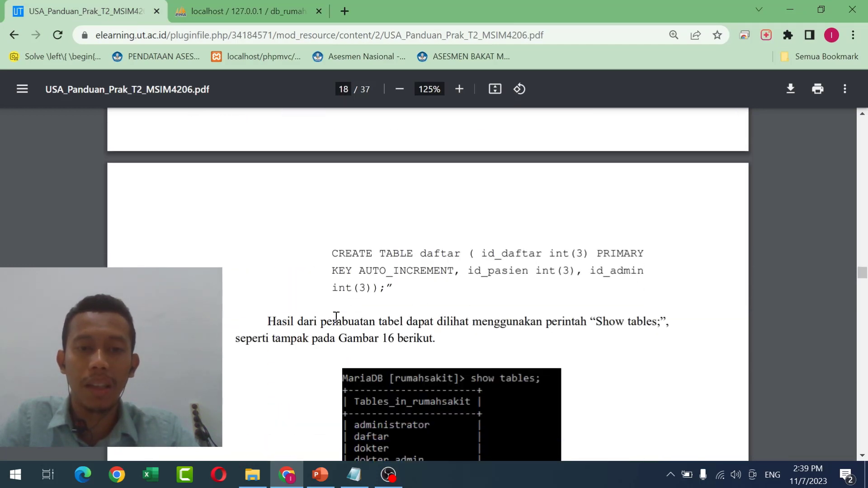
{"action": "scroll", "coordinate": [336, 317], "scroll_direction": "down", "scroll_amount": 2}
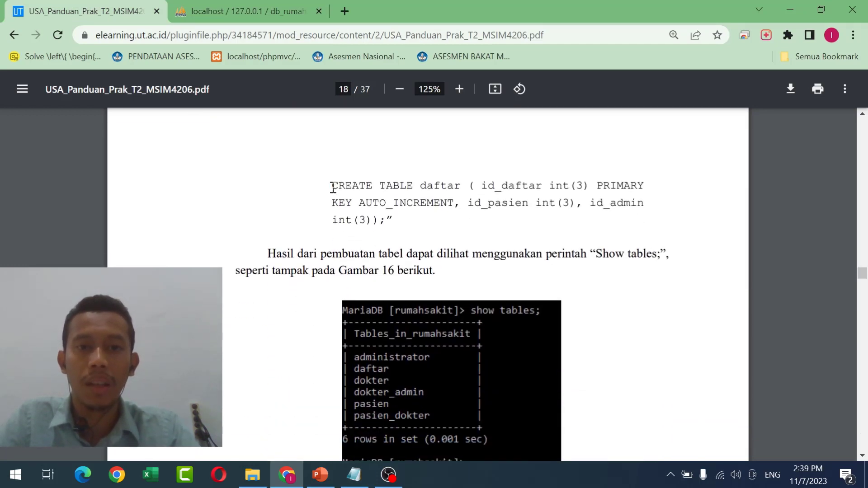
{"action": "left_click_drag", "start_coordinate": [333, 187], "coordinate": [380, 221]}
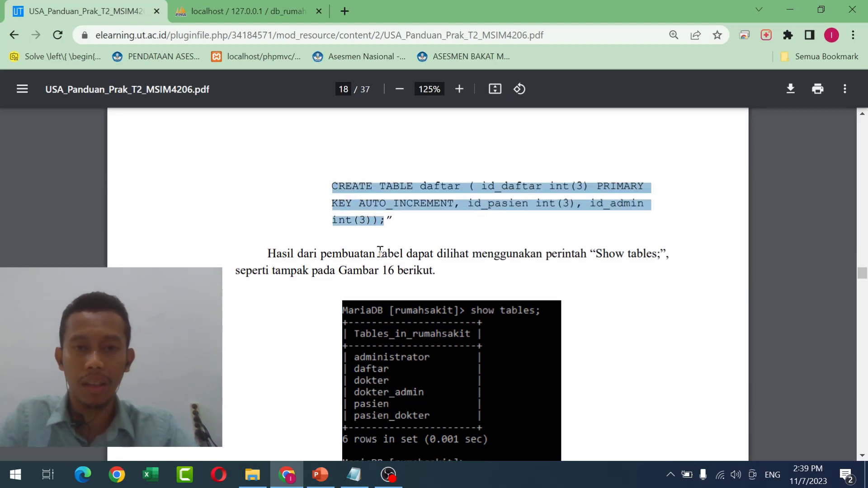
Replace phpMyAdmin's default query with the copied daftar statement, join PRIMARY and KEY on one line, and run it.
{"action": "left_click", "coordinate": [244, 11]}
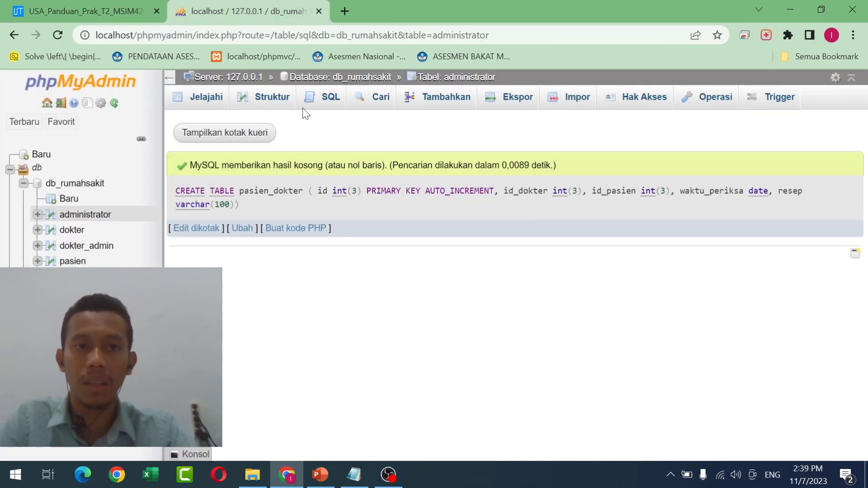
{"action": "left_click", "coordinate": [322, 97]}
{"action": "left_click_drag", "start_coordinate": [398, 162], "coordinate": [199, 163]}
{"action": "type", "text": "CREATE TABLE daftar ( id_daftar int(3) PRIMARY KEY AUTO_INCREMENT, id_pasien int(3), id_admin int(3));"}
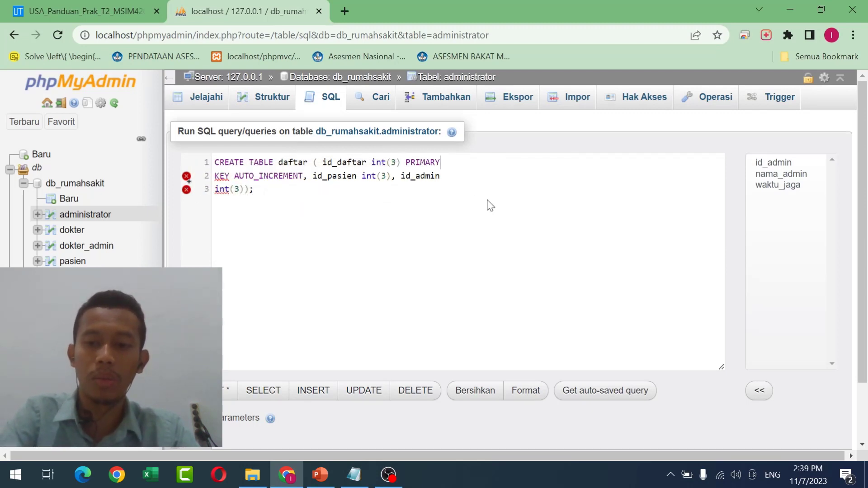
{"action": "key", "text": "Delete"}
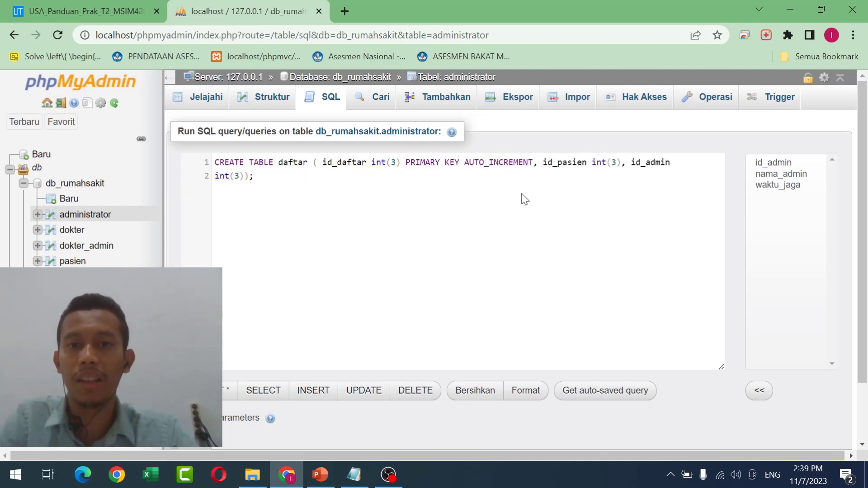
{"action": "scroll", "coordinate": [647, 335], "scroll_direction": "down", "scroll_amount": 2}
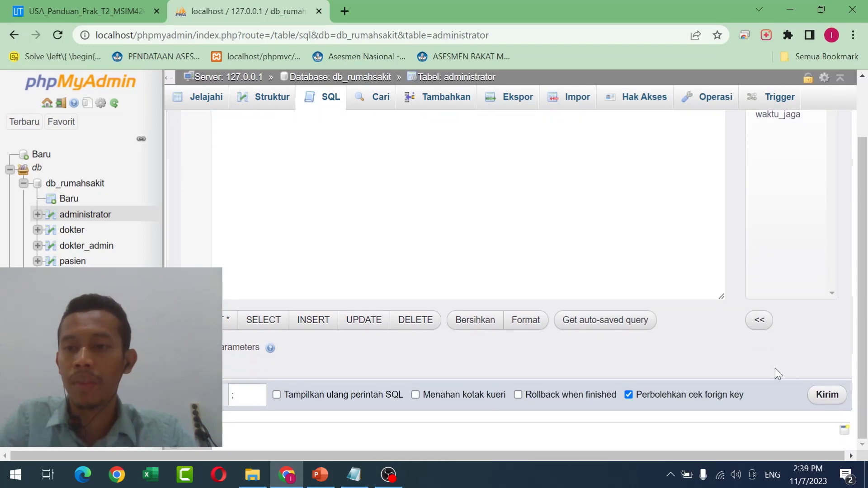
{"action": "left_click", "coordinate": [822, 397]}
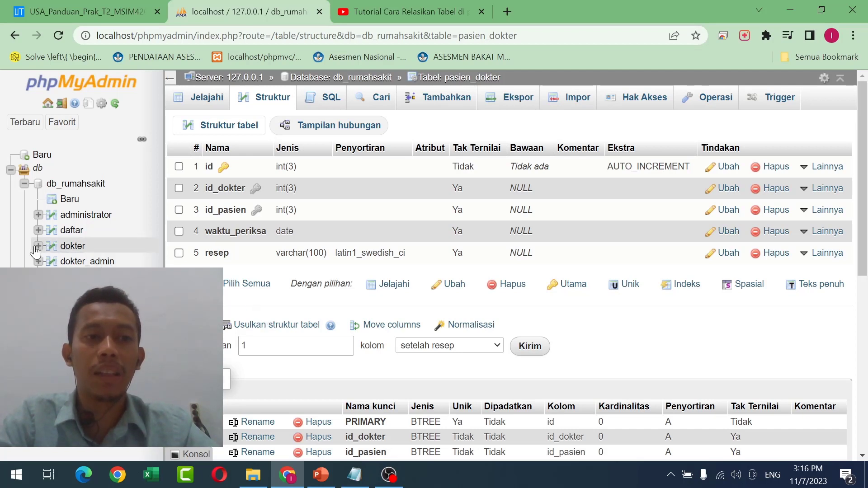
Open the relation view in the structure of the daftar table.
{"action": "left_click", "coordinate": [76, 231]}
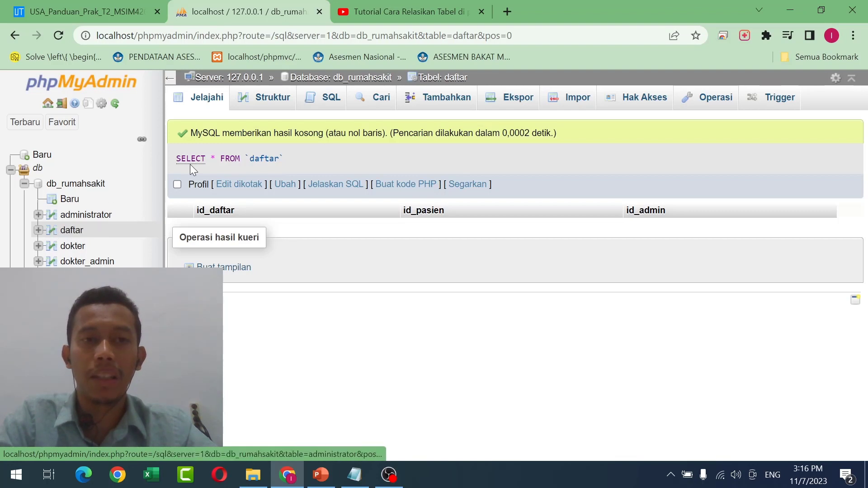
{"action": "left_click", "coordinate": [271, 110]}
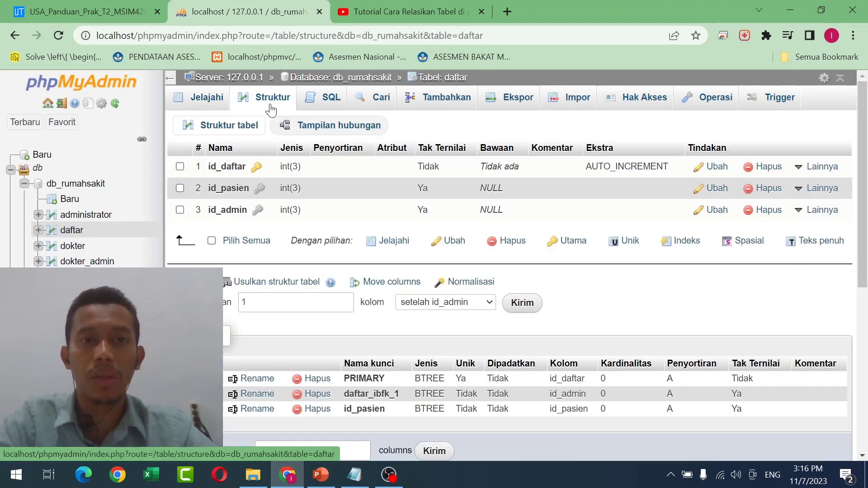
{"action": "left_click", "coordinate": [341, 131]}
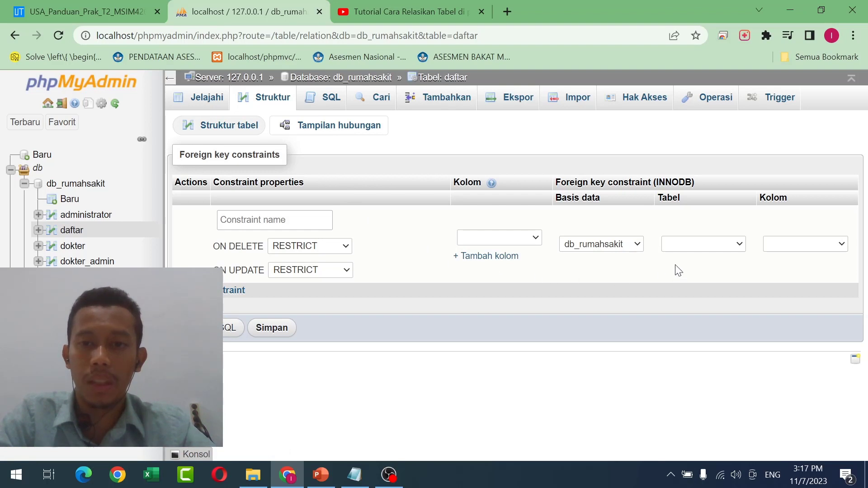
Define a foreign key on daftar's id_admin column that references id_admin in the administrator table.
{"action": "left_click", "coordinate": [679, 250]}
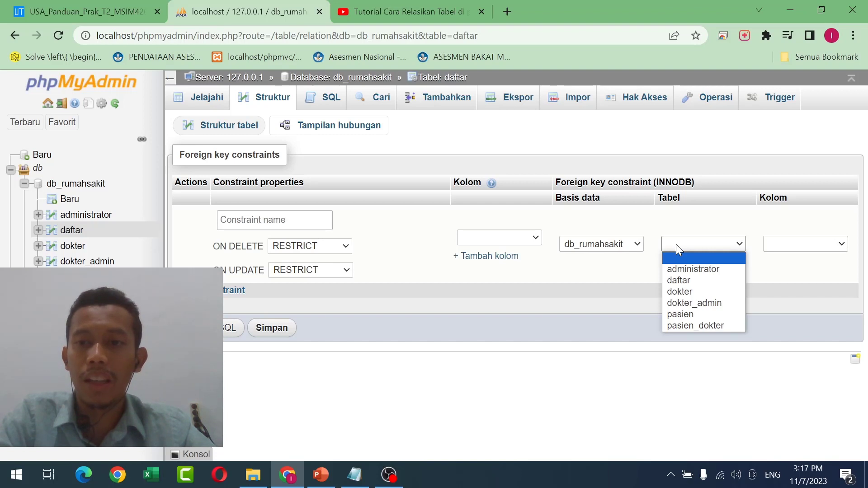
{"action": "left_click", "coordinate": [694, 271]}
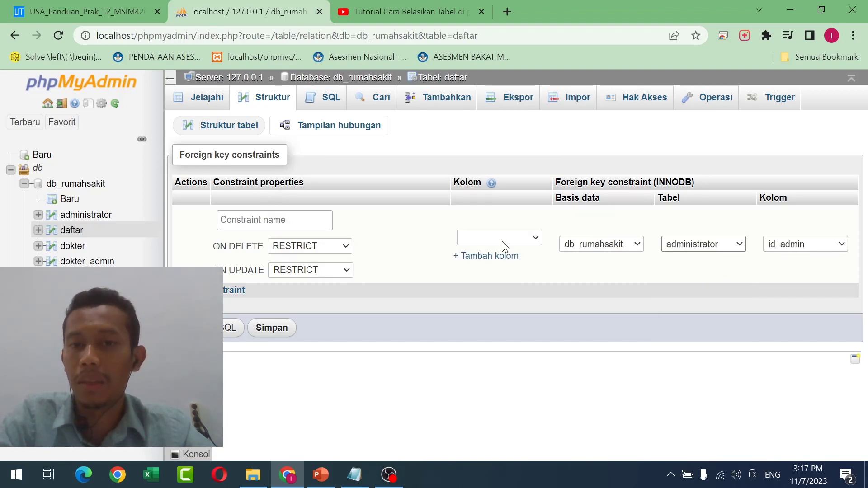
{"action": "left_click", "coordinate": [505, 240]}
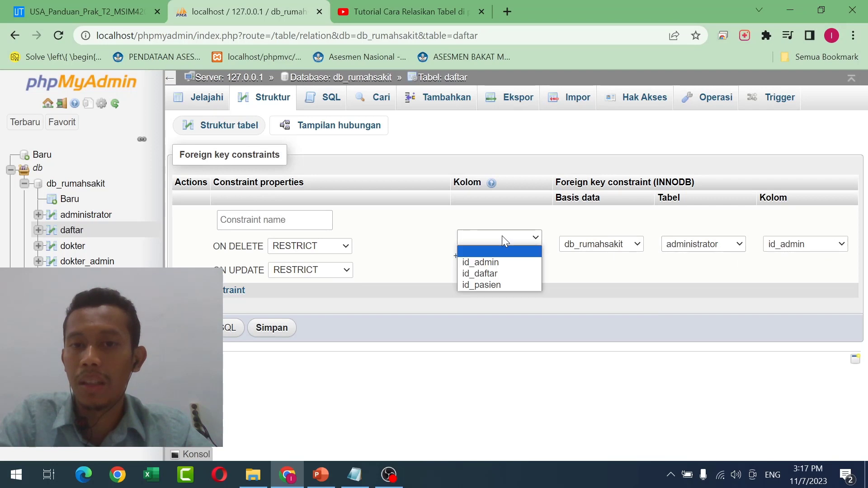
{"action": "left_click", "coordinate": [501, 261]}
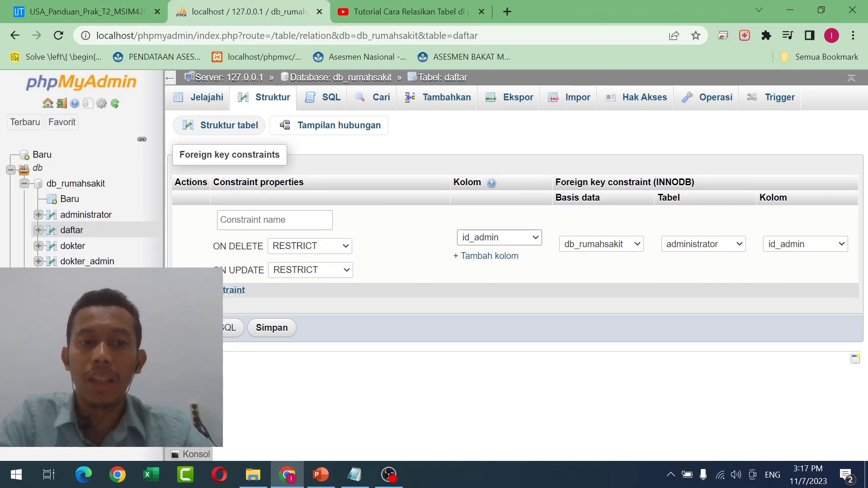
Add a second foreign key to daftar linking id_pasien to id_pasien in the pasien table, and save the constraints.
{"action": "left_click", "coordinate": [236, 291]}
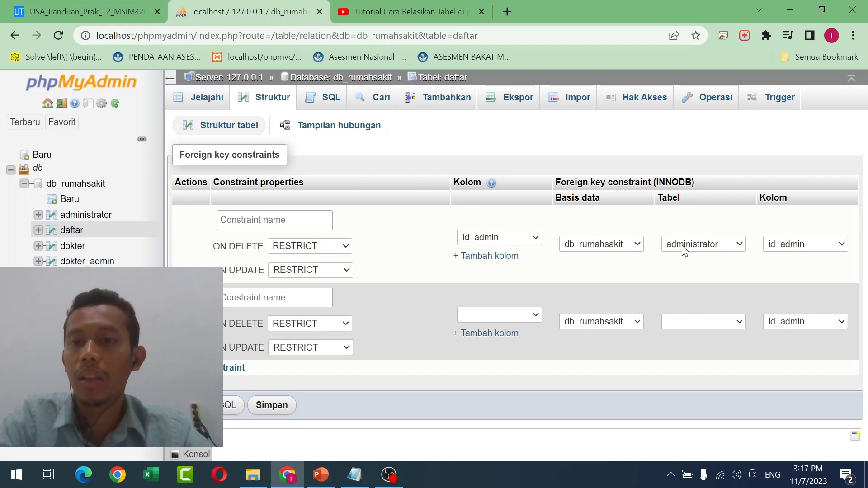
{"action": "left_click", "coordinate": [690, 322]}
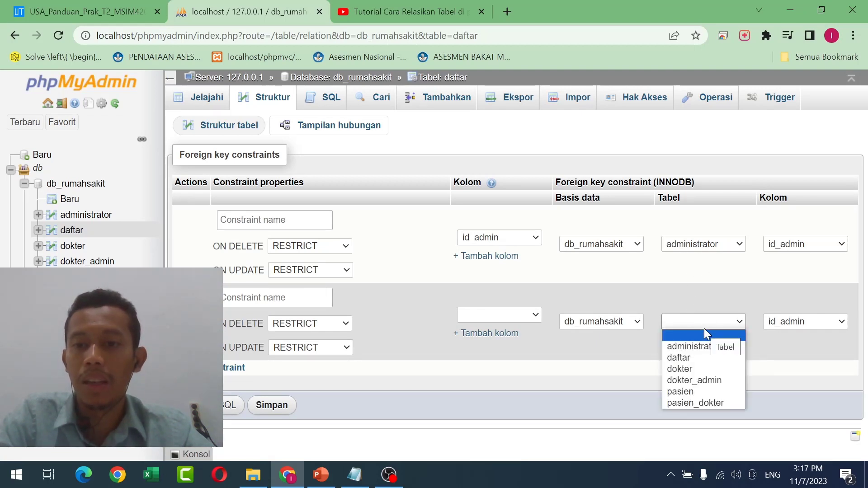
{"action": "left_click", "coordinate": [706, 393]}
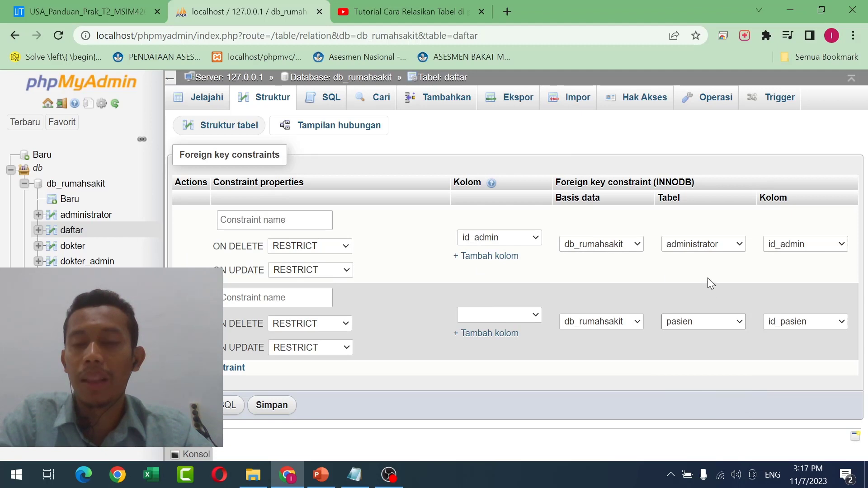
{"action": "left_click", "coordinate": [488, 313]}
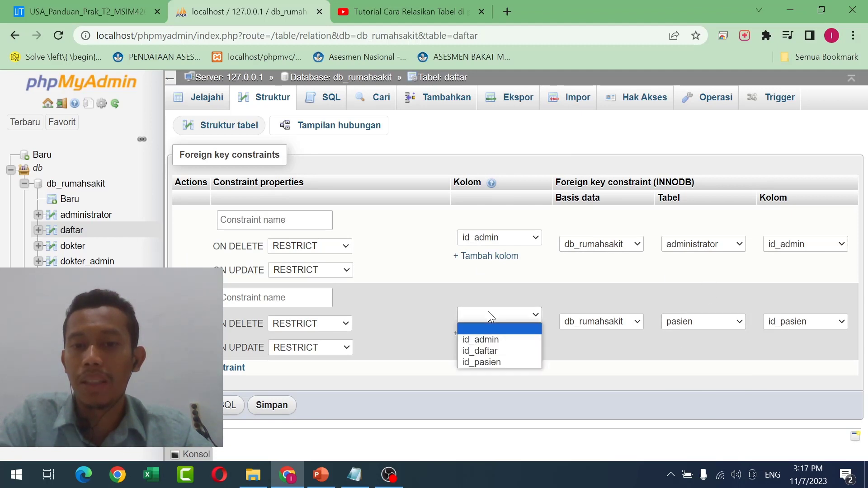
{"action": "left_click", "coordinate": [492, 361]}
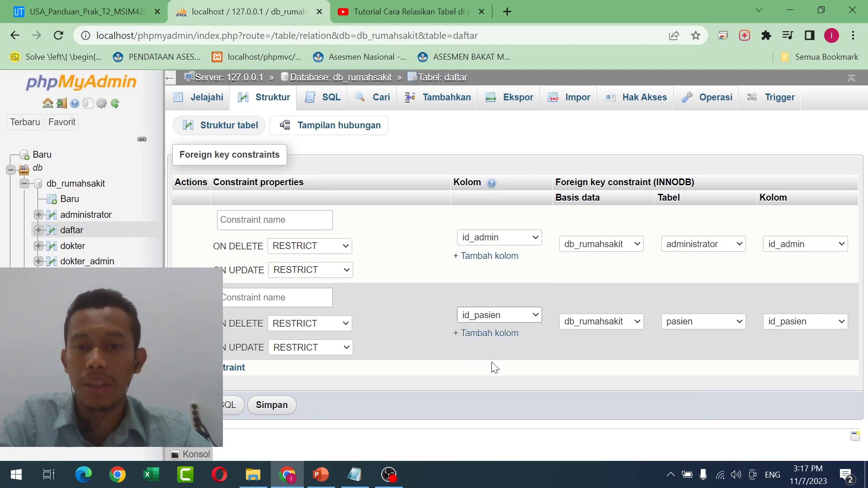
{"action": "left_click", "coordinate": [273, 409]}
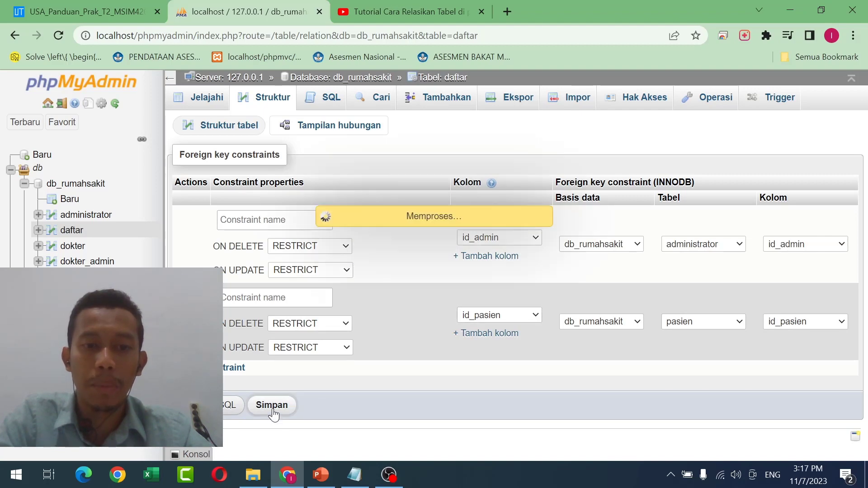
{"action": "scroll", "coordinate": [292, 348], "scroll_direction": "down", "scroll_amount": 3}
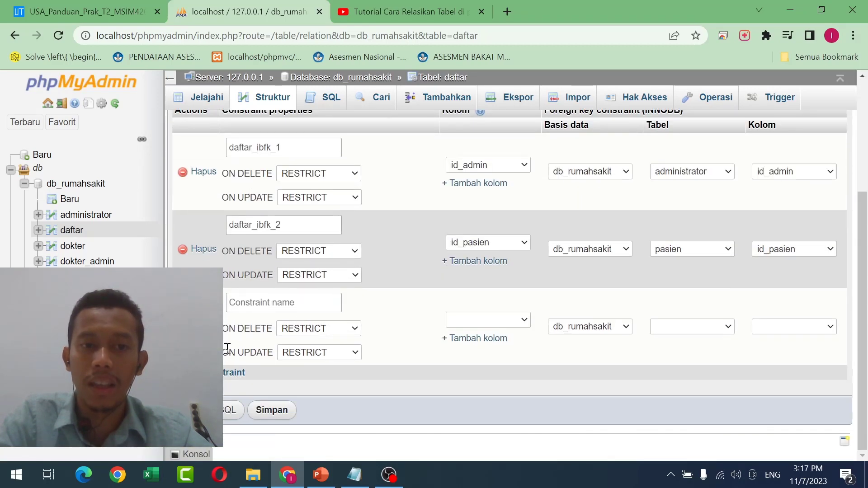
{"action": "scroll", "coordinate": [228, 349], "scroll_direction": "up", "scroll_amount": 3}
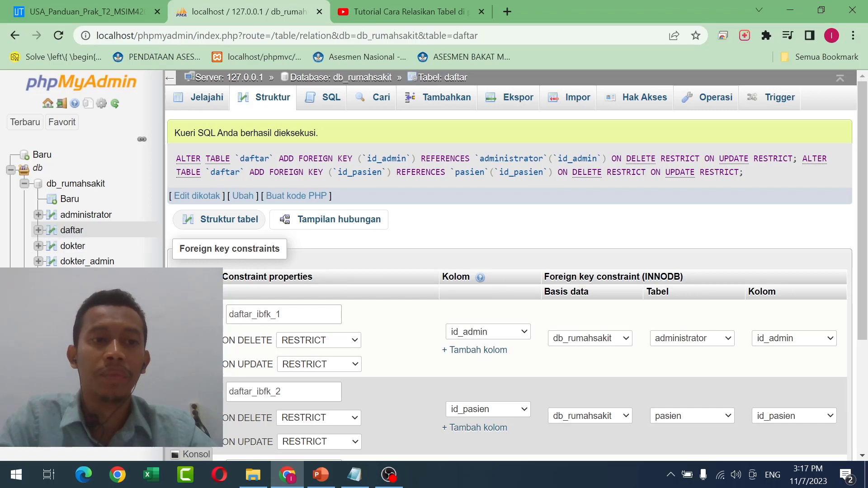
Open the relation view in the structure of the dokter_admin table.
{"action": "left_click", "coordinate": [108, 263]}
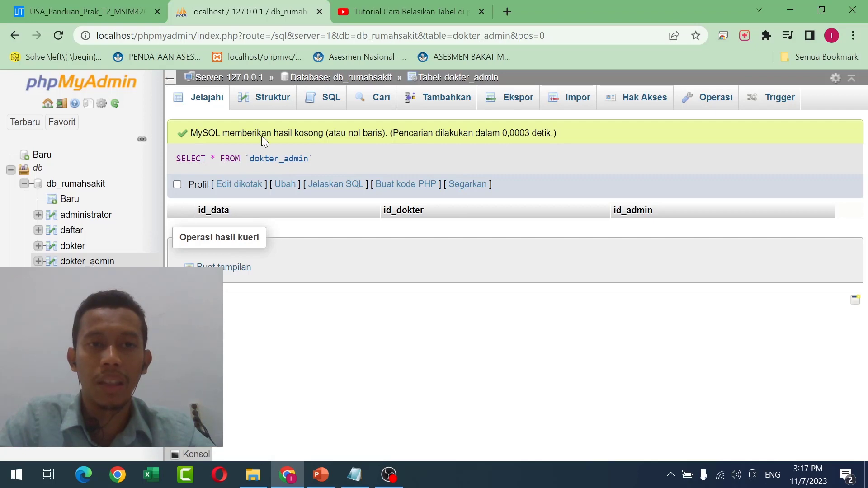
{"action": "left_click", "coordinate": [265, 100]}
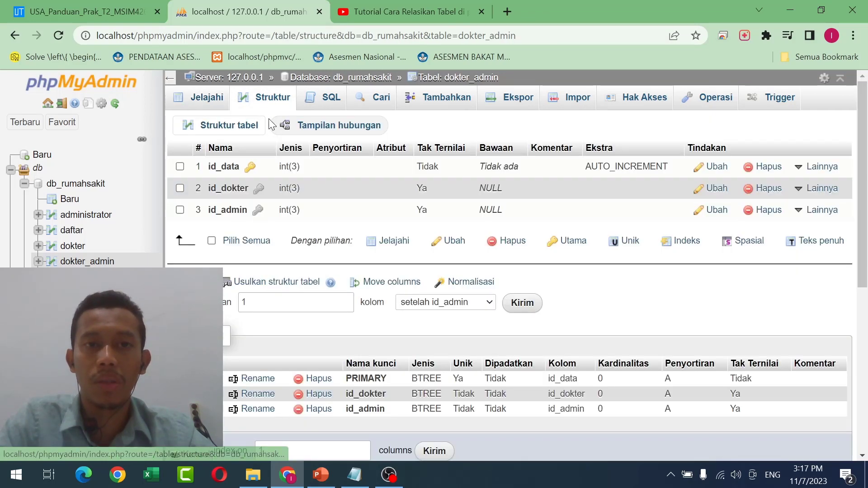
{"action": "left_click", "coordinate": [326, 132]}
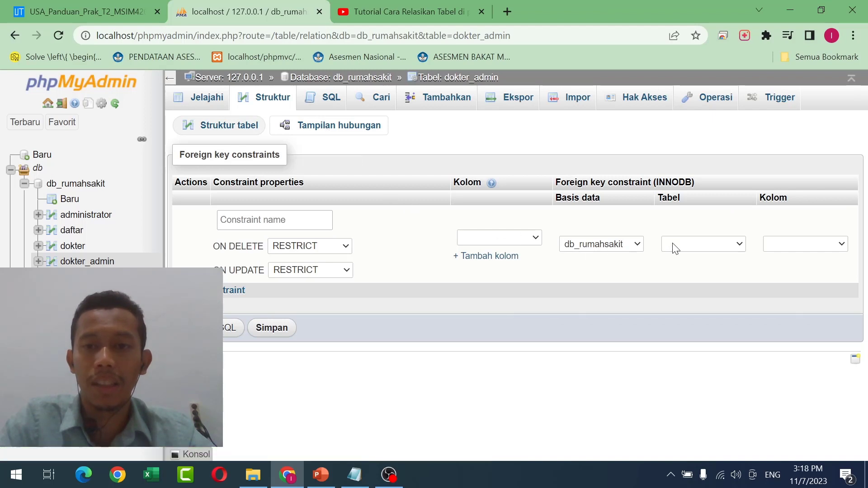
Define a foreign key on dokter_admin's id_dokter column that references id_dokter in the dokter table.
{"action": "left_click", "coordinate": [694, 244]}
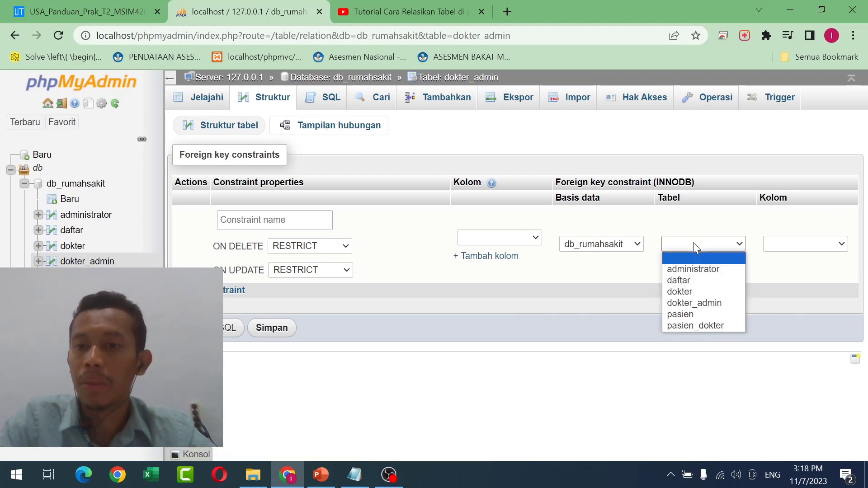
{"action": "left_click", "coordinate": [700, 291]}
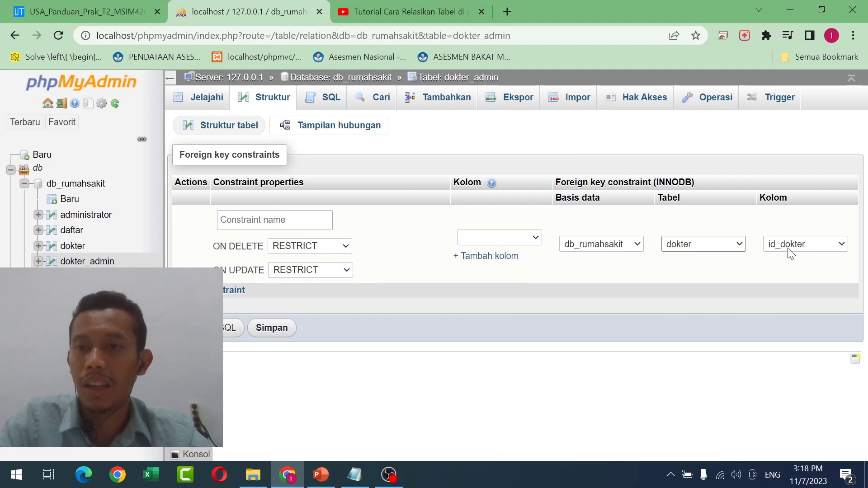
{"action": "left_click", "coordinate": [801, 254]}
{"action": "left_click", "coordinate": [796, 269]}
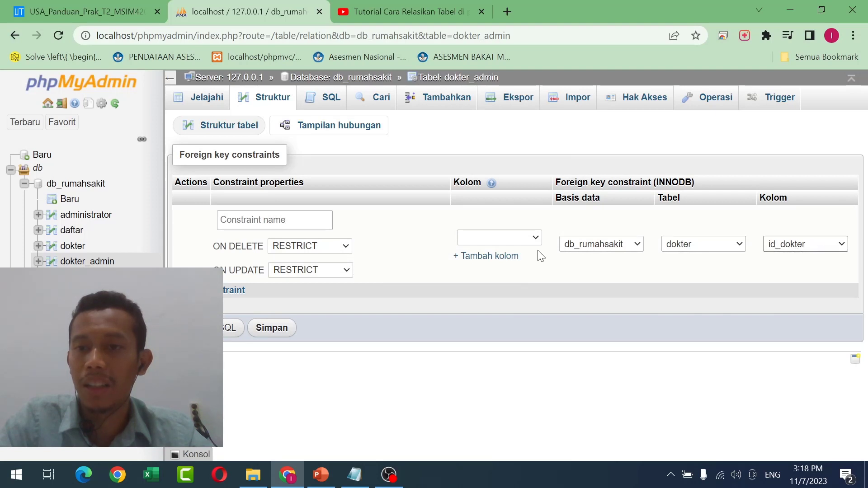
{"action": "left_click", "coordinate": [500, 238]}
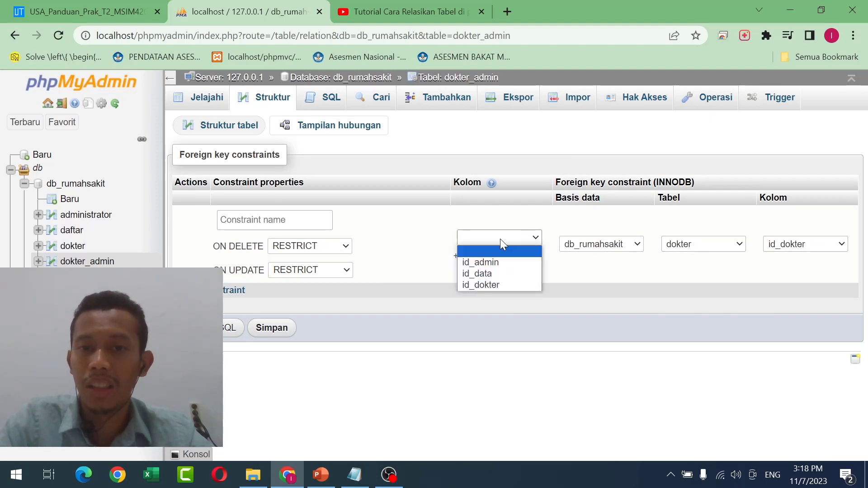
{"action": "left_click", "coordinate": [499, 285]}
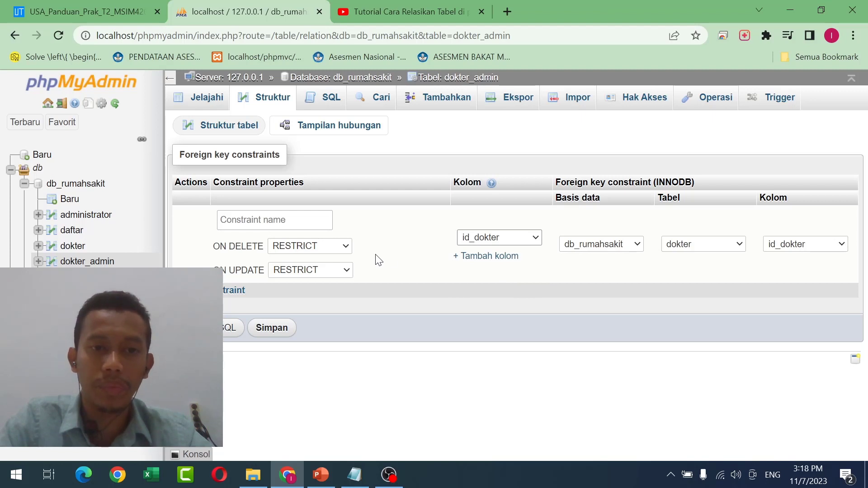
Add a second foreign key to dokter_admin linking id_admin to id_admin in the administrator table, and save the constraints.
{"action": "left_click", "coordinate": [227, 296]}
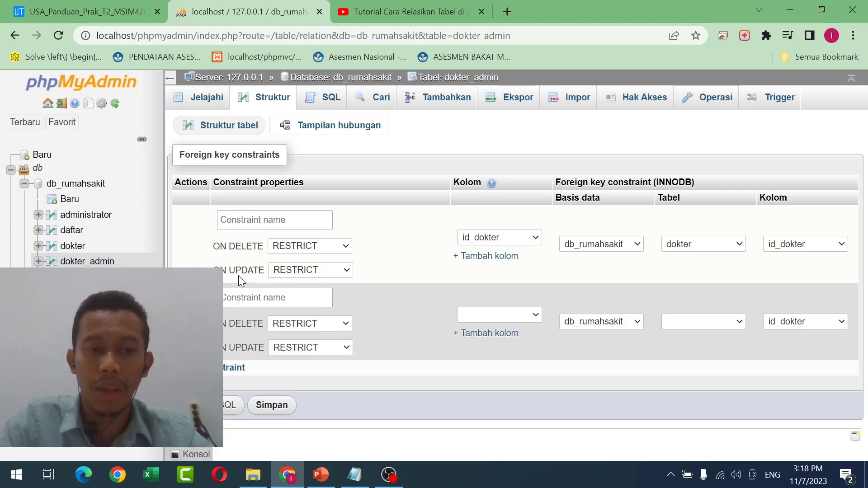
{"action": "left_click", "coordinate": [691, 321]}
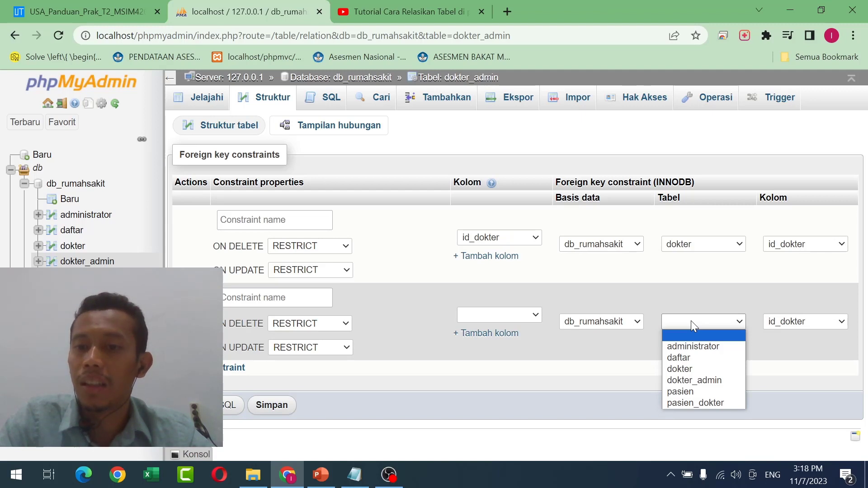
{"action": "left_click", "coordinate": [691, 321]}
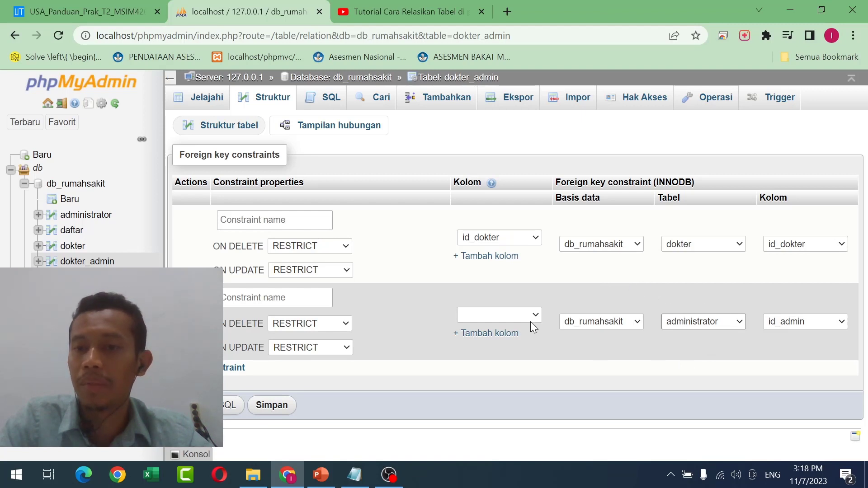
{"action": "left_click", "coordinate": [503, 316]}
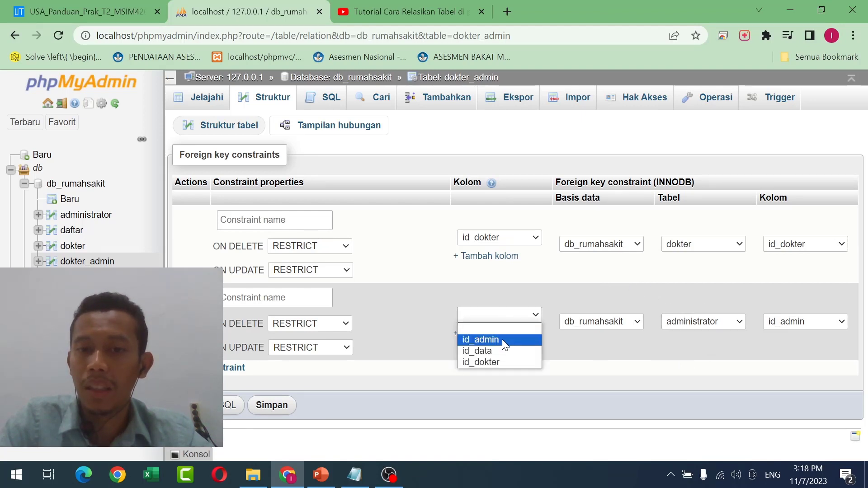
{"action": "left_click", "coordinate": [505, 340]}
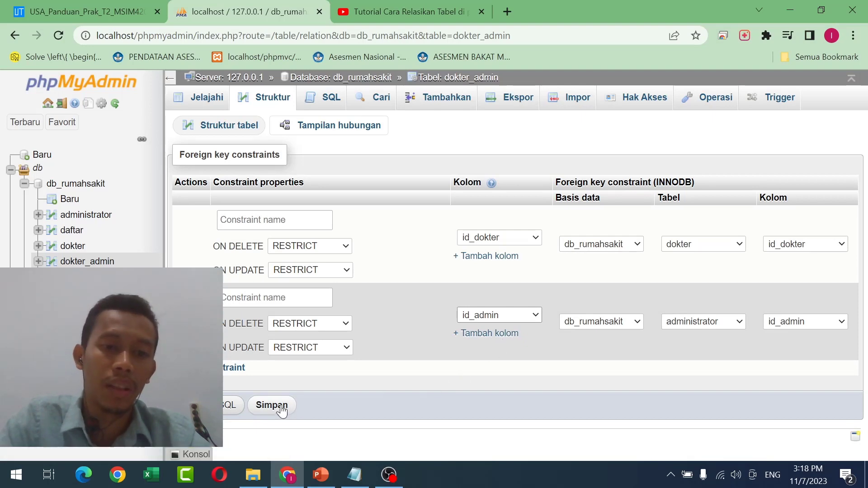
{"action": "left_click", "coordinate": [268, 405]}
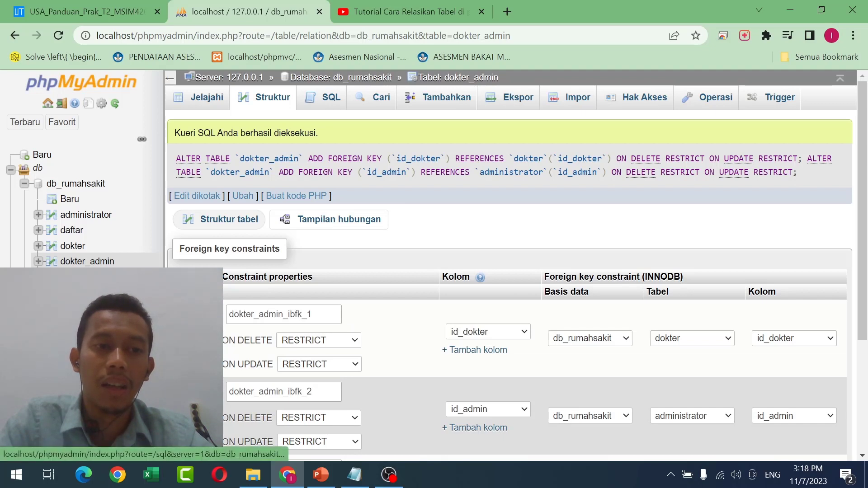
Open the relation view in the structure of the pasien_dokter table.
{"action": "left_click", "coordinate": [86, 293]}
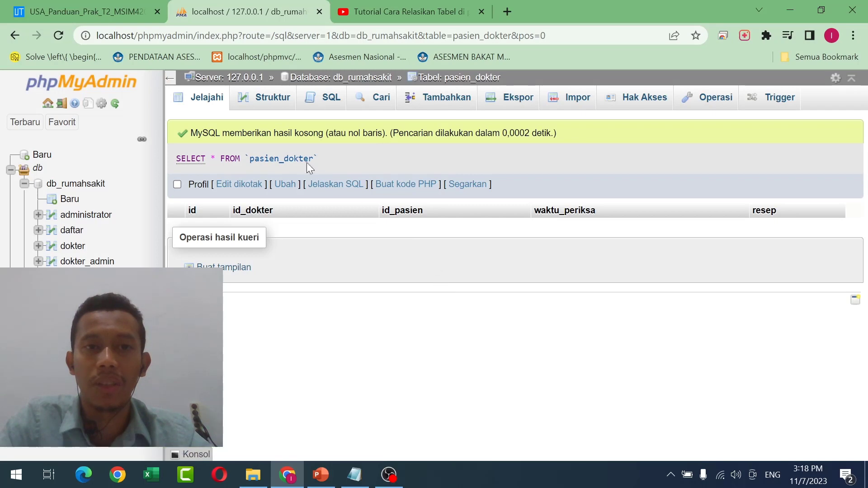
{"action": "left_click", "coordinate": [273, 99]}
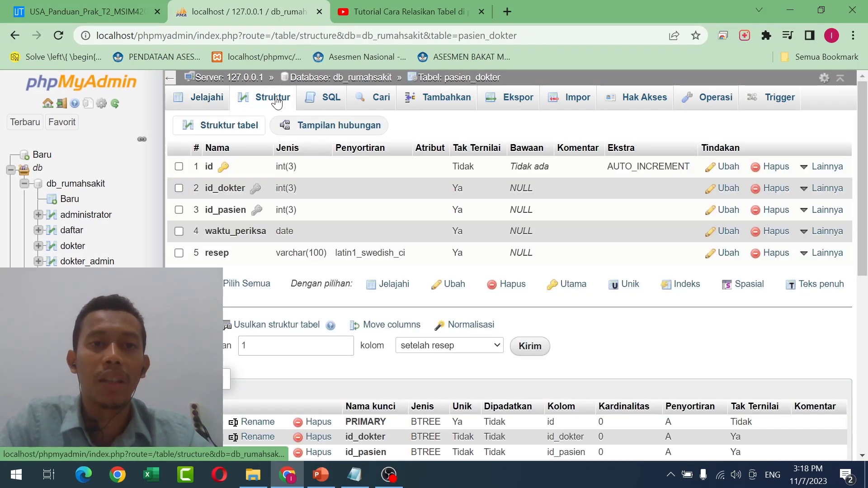
{"action": "left_click", "coordinate": [344, 135]}
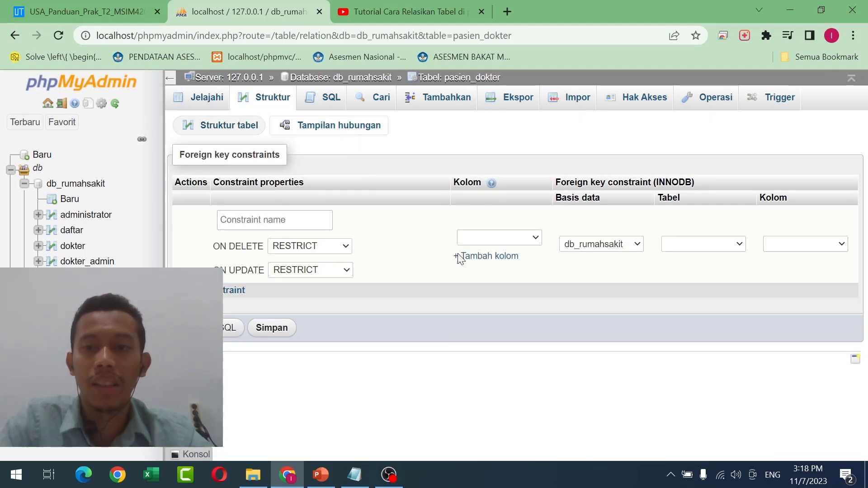
Define a foreign key on pasien_dokter's id_dokter column that references id_dokter in the dokter table.
{"action": "left_click", "coordinate": [694, 242]}
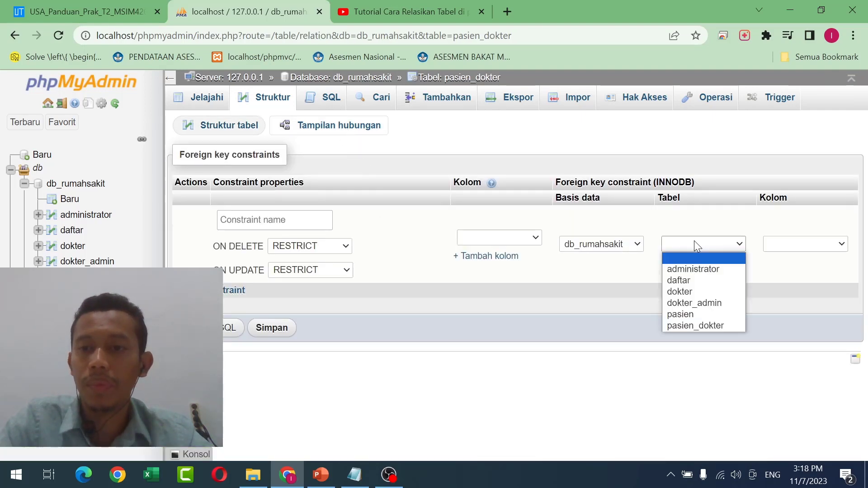
{"action": "left_click", "coordinate": [694, 290]}
{"action": "left_click", "coordinate": [498, 238]}
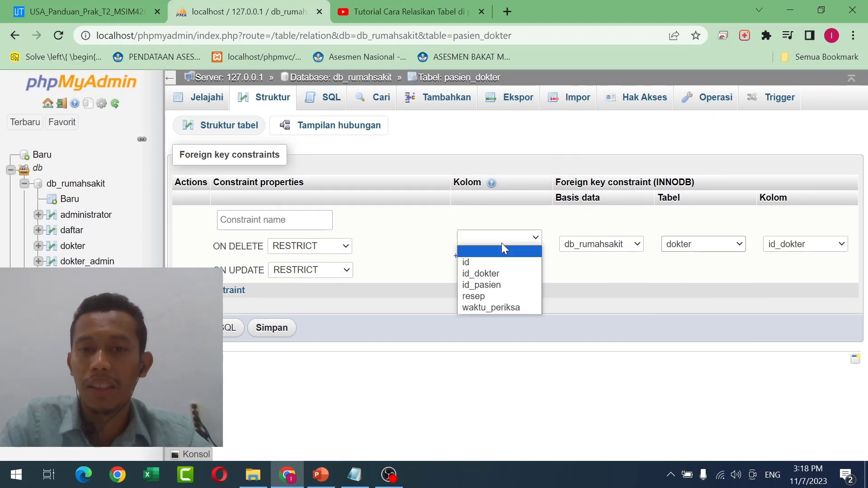
{"action": "left_click", "coordinate": [500, 273]}
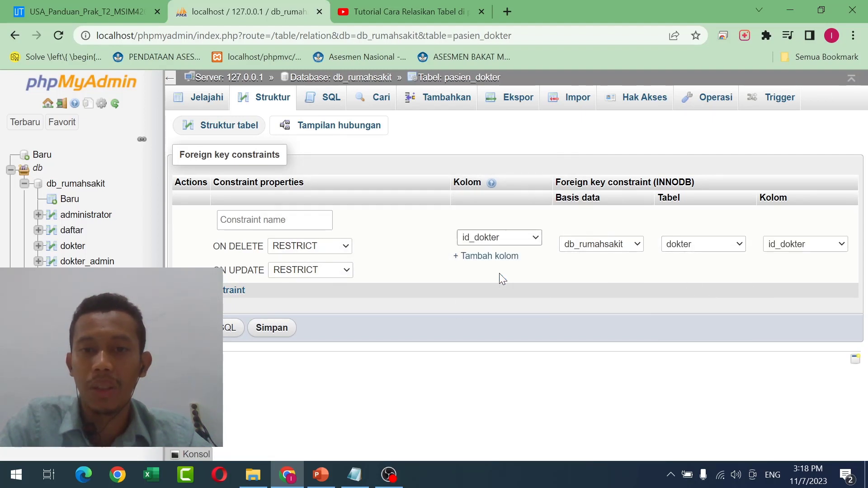
Add a second foreign key to pasien_dokter linking id_pasien to id_pasien in the pasien table, and save the constraints.
{"action": "left_click", "coordinate": [227, 292]}
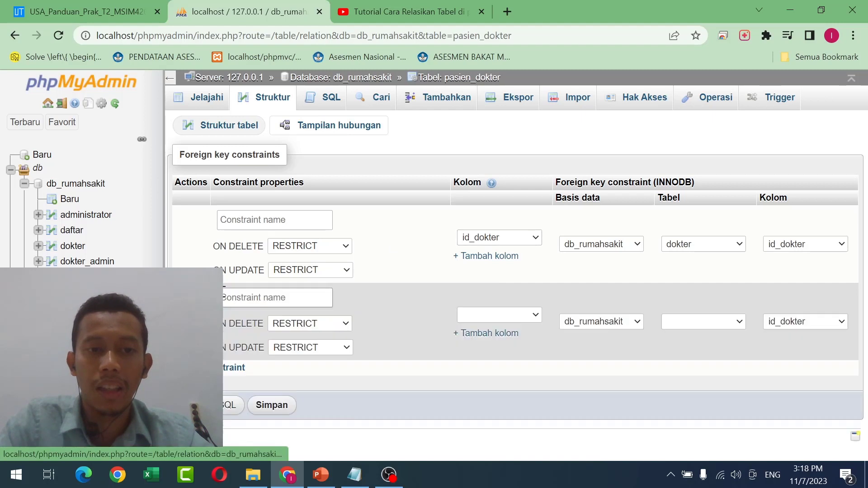
{"action": "left_click", "coordinate": [701, 324]}
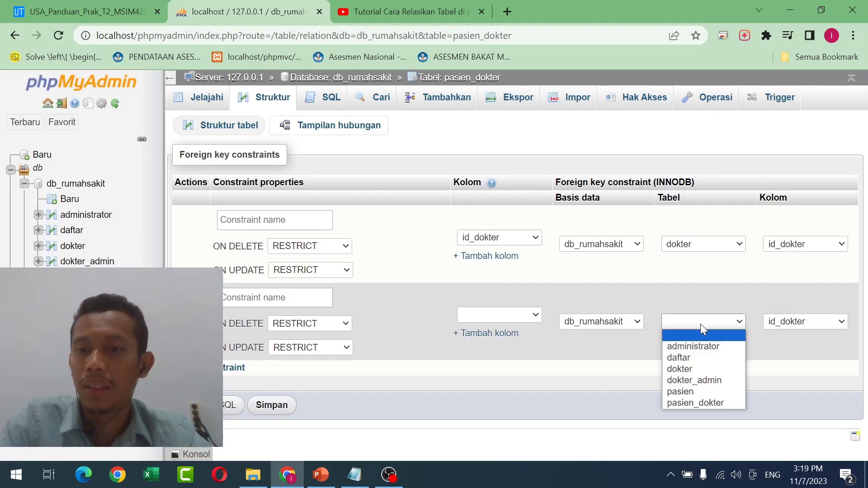
{"action": "left_click", "coordinate": [694, 390]}
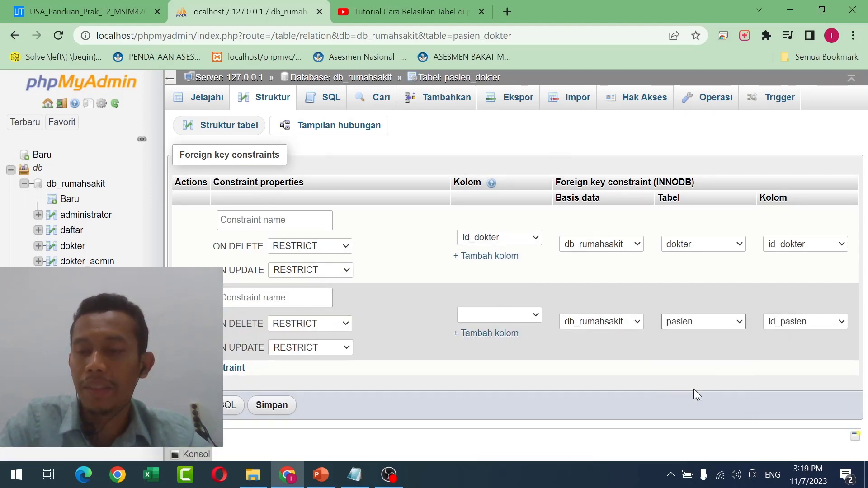
{"action": "left_click", "coordinate": [776, 323]}
{"action": "left_click", "coordinate": [776, 346]}
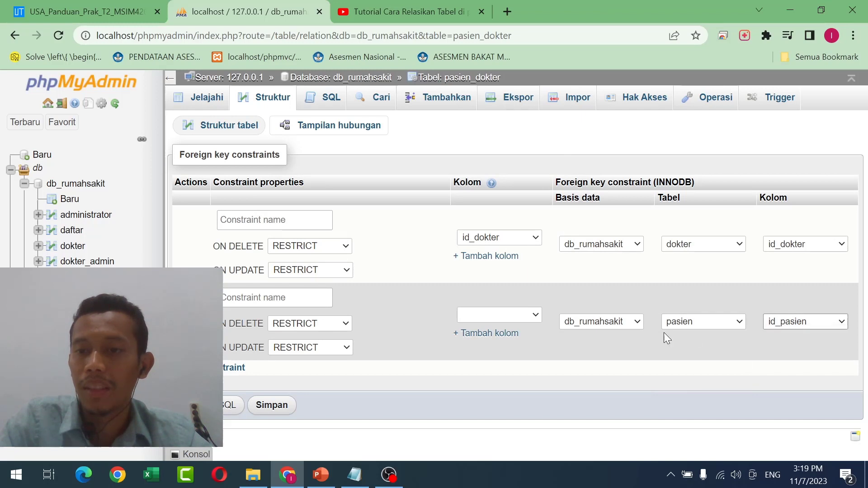
{"action": "left_click", "coordinate": [535, 315]}
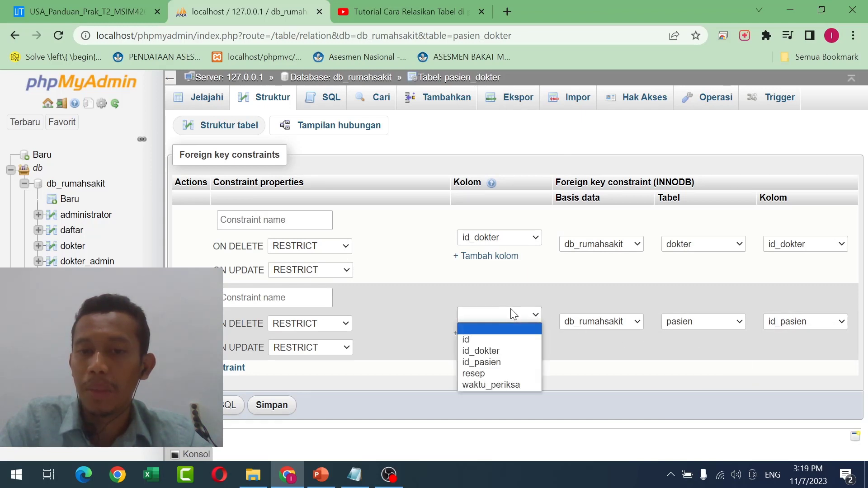
{"action": "left_click", "coordinate": [500, 363]}
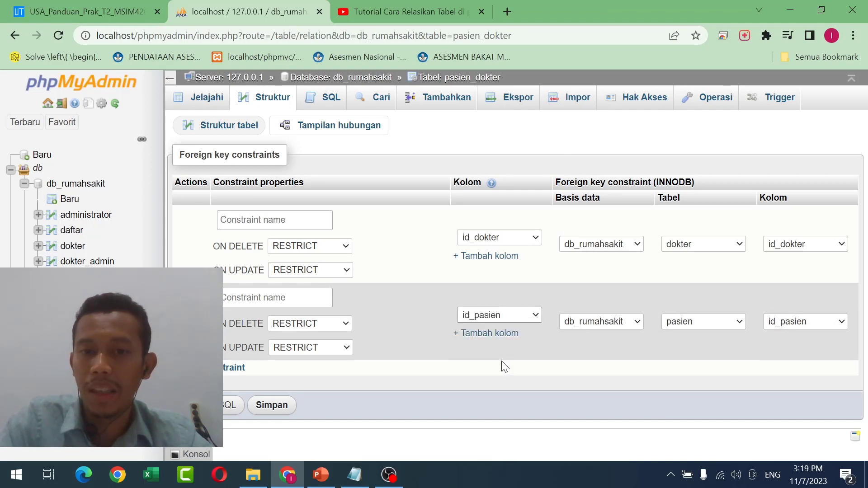
{"action": "left_click", "coordinate": [275, 407]}
{"action": "scroll", "coordinate": [186, 260], "scroll_direction": "down", "scroll_amount": 4}
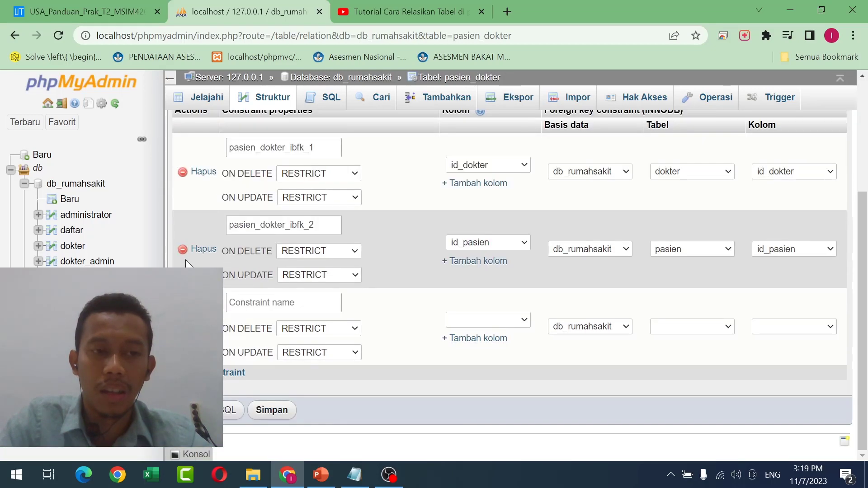
Open the designer view of the db_rumahsakit database to show its table relationships.
{"action": "scroll", "coordinate": [373, 228], "scroll_direction": "up", "scroll_amount": 3}
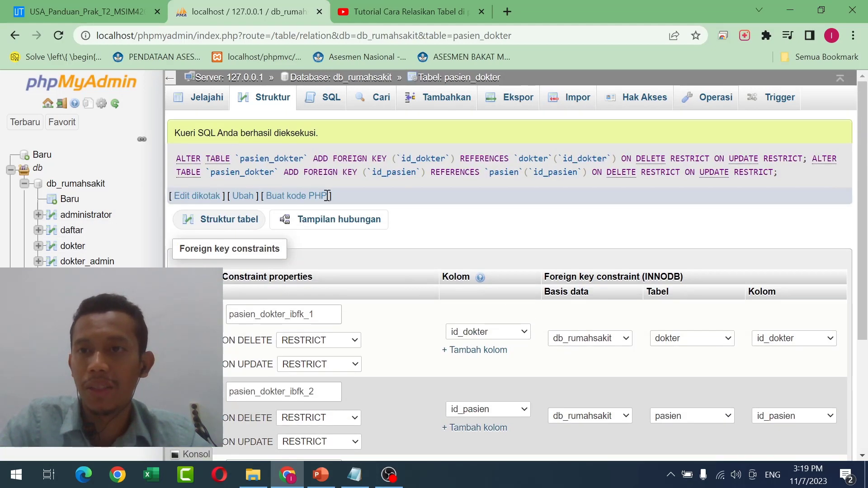
{"action": "left_click", "coordinate": [54, 184]}
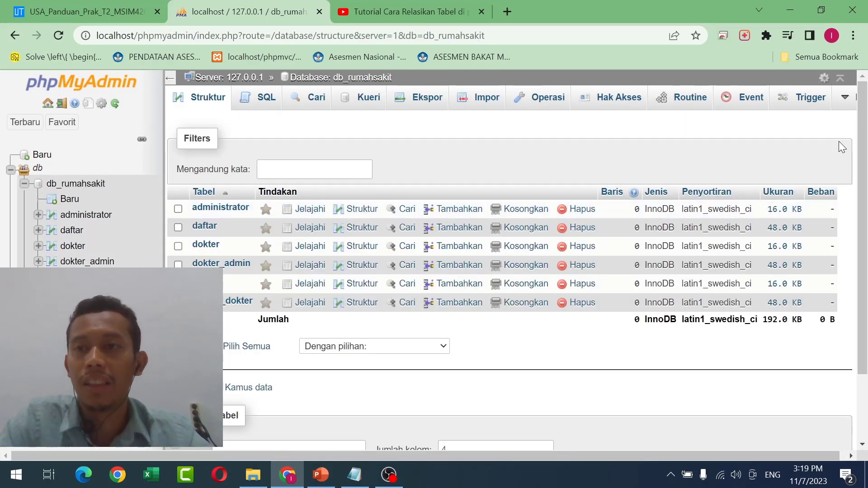
{"action": "mouse_move", "coordinate": [845, 97]}
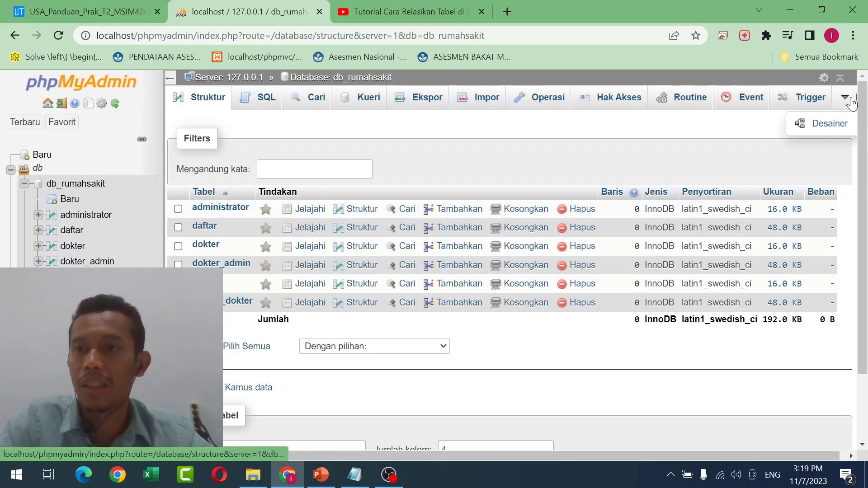
{"action": "left_click", "coordinate": [829, 126]}
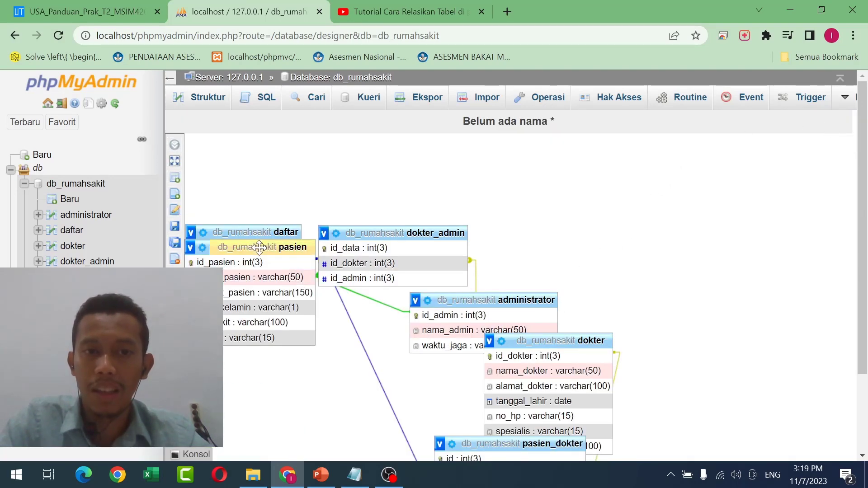
Spread out the table diagrams: pasien, daftar and administrator in an upper row, dokter_admin below administrator, pasien_dokter below pasien, with dokter between them.
{"action": "left_click_drag", "start_coordinate": [262, 247], "coordinate": [290, 160]}
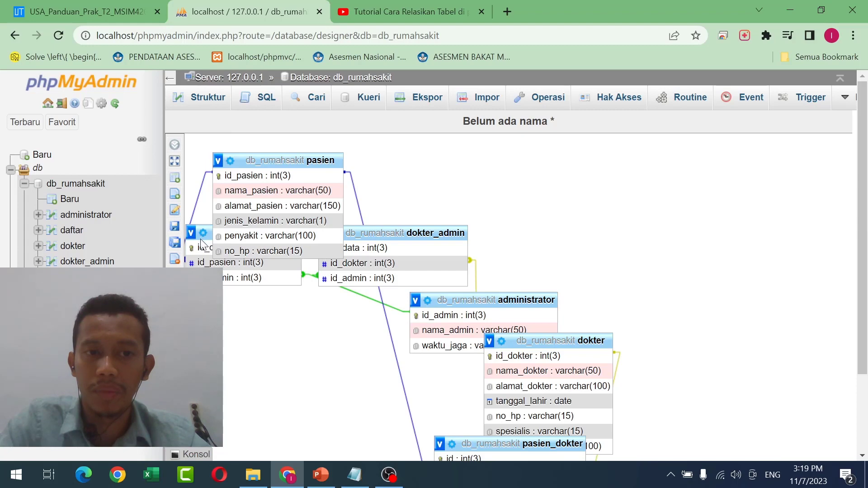
{"action": "left_click_drag", "start_coordinate": [281, 159], "coordinate": [306, 147]}
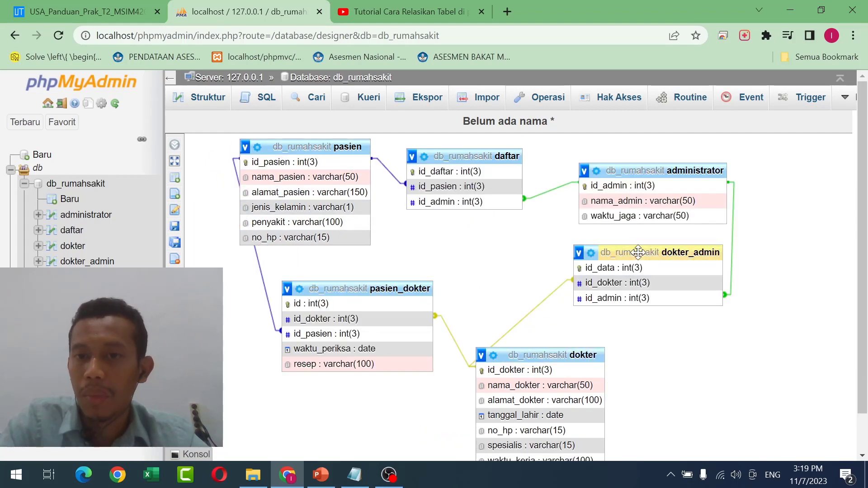
{"action": "left_click_drag", "start_coordinate": [638, 251], "coordinate": [737, 255]}
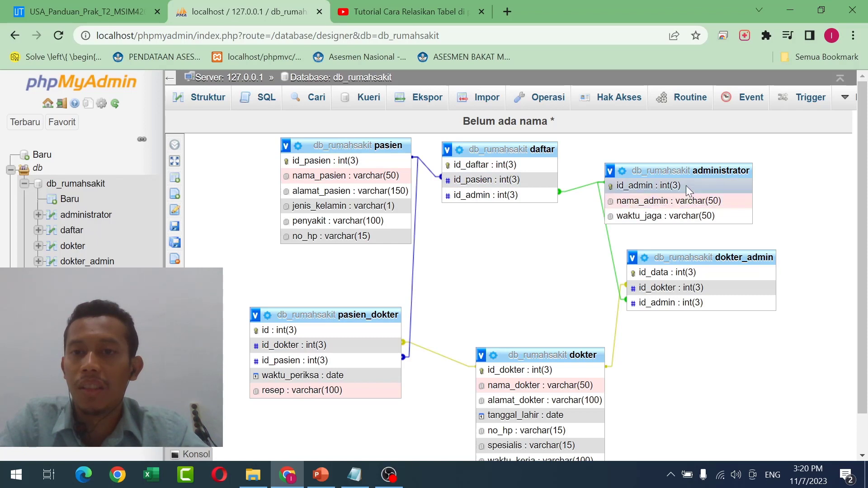
{"action": "left_click_drag", "start_coordinate": [672, 171], "coordinate": [677, 165]}
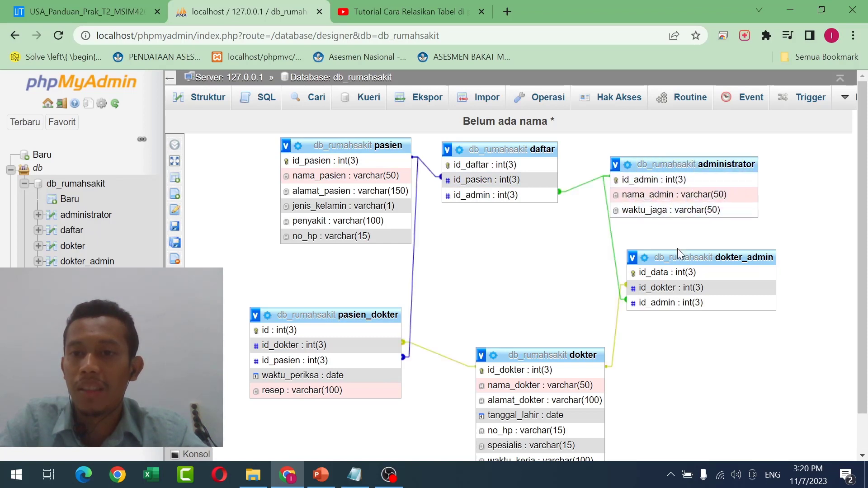
{"action": "left_click_drag", "start_coordinate": [678, 258], "coordinate": [690, 260]}
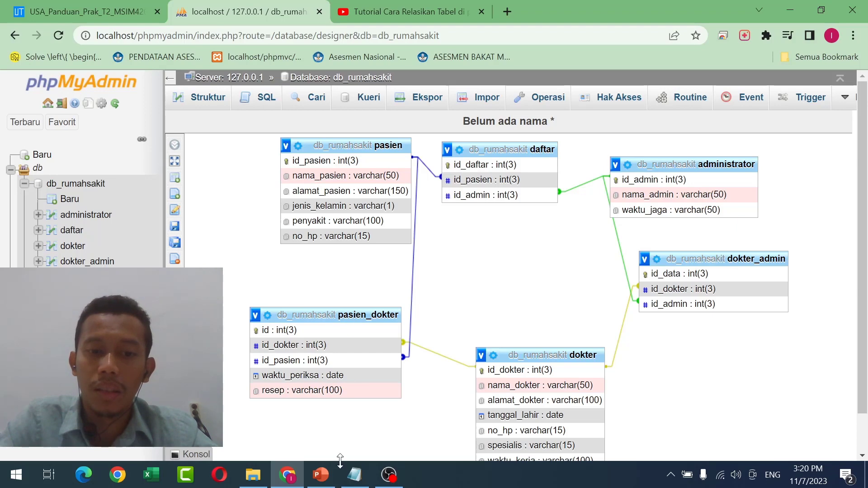
Switch to the PowerPoint slide show and advance to the definition on the Data Manipulation Language (DML) slide.
{"action": "left_click", "coordinate": [321, 474]}
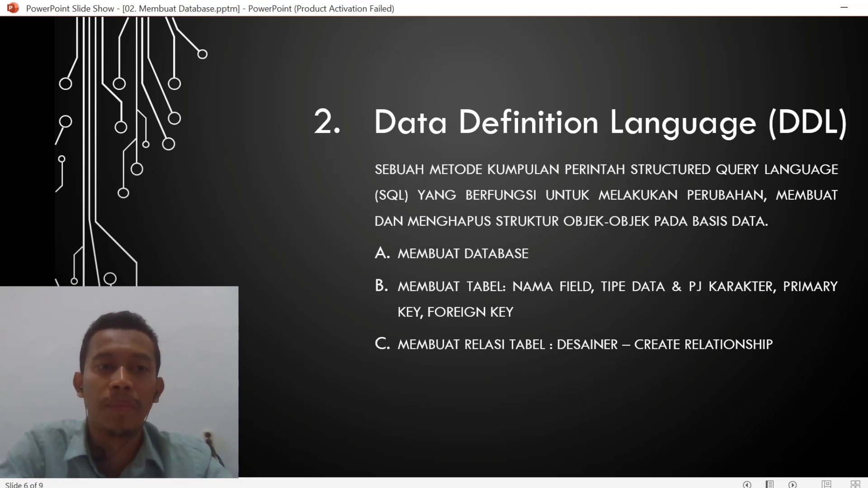
{"action": "key", "text": "Right"}
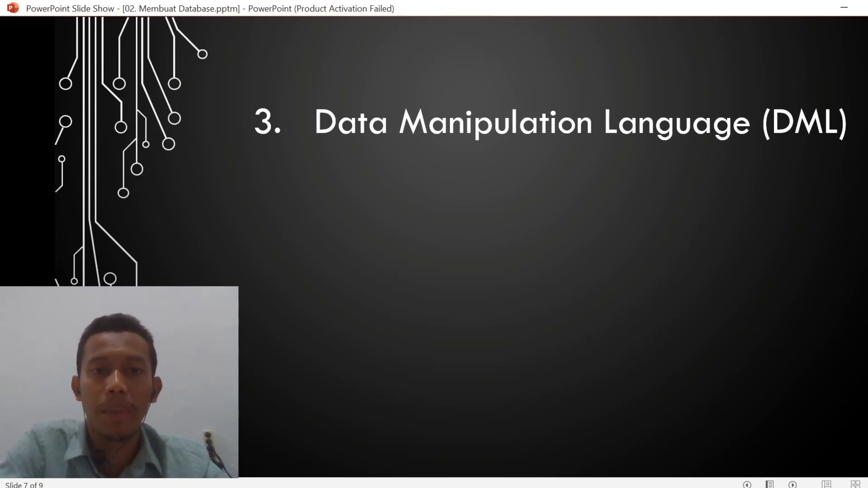
{"action": "key", "text": "Right"}
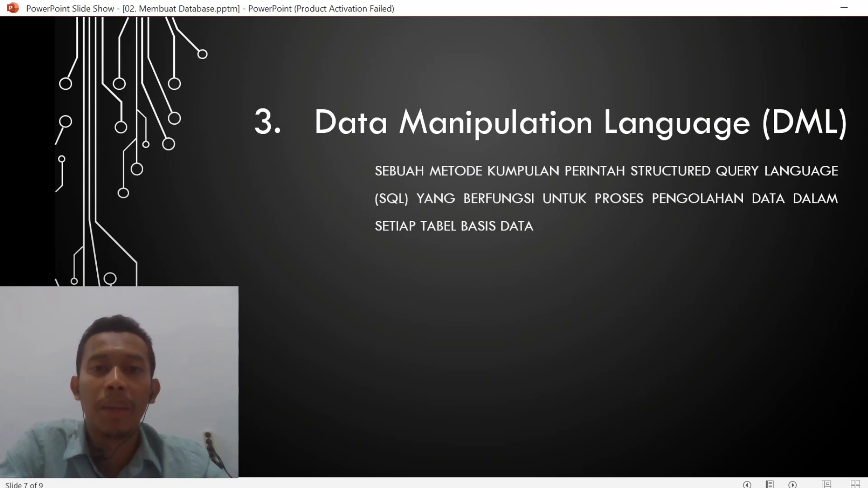